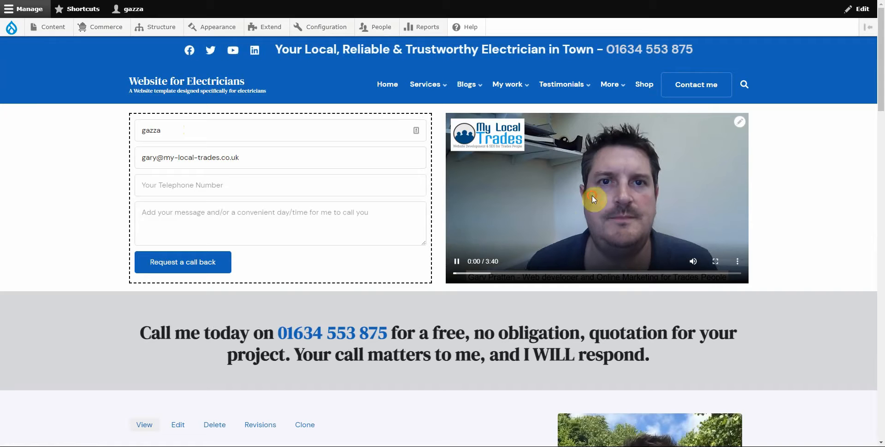
Step: Pause the homepage intro video and show the Add content list of content types
{"action": "left_click", "coordinate": [507, 178]}
{"action": "mouse_move", "coordinate": [60, 33]}
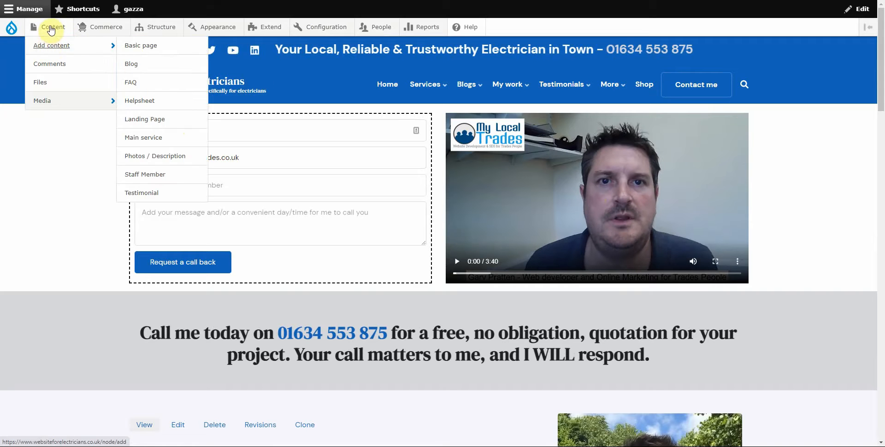
{"action": "mouse_move", "coordinate": [49, 46]}
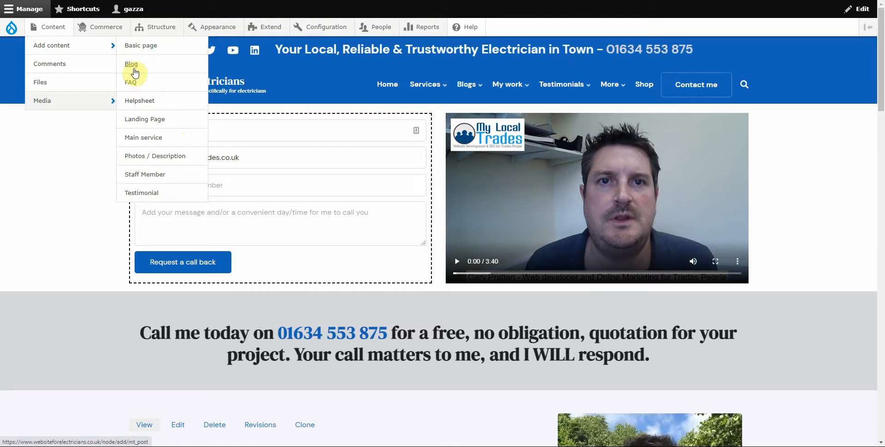
Step: Create a Landing Page titled 'Test landing page' and save it
{"action": "left_click", "coordinate": [136, 122]}
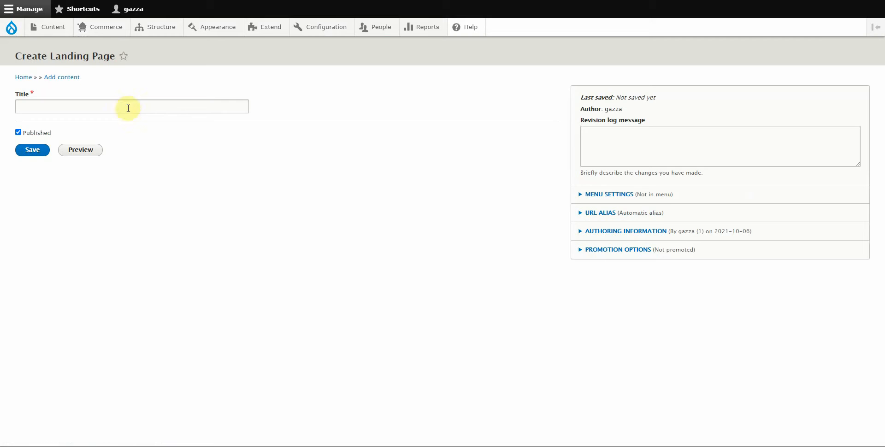
{"action": "left_click", "coordinate": [127, 106]}
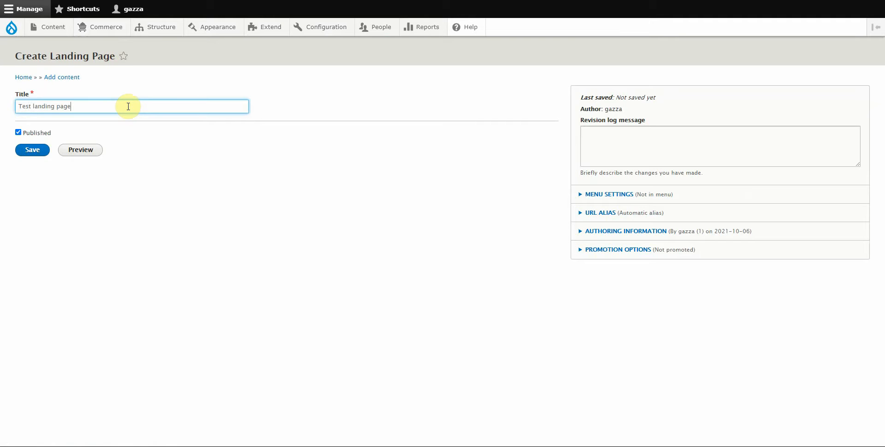
{"action": "left_click", "coordinate": [33, 151]}
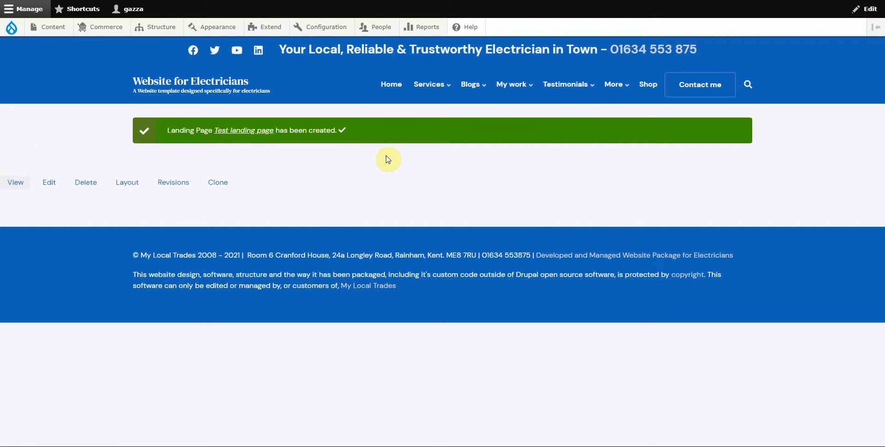
Step: Open Test landing page's Layout Builder and look over its Links section
{"action": "left_click", "coordinate": [127, 184]}
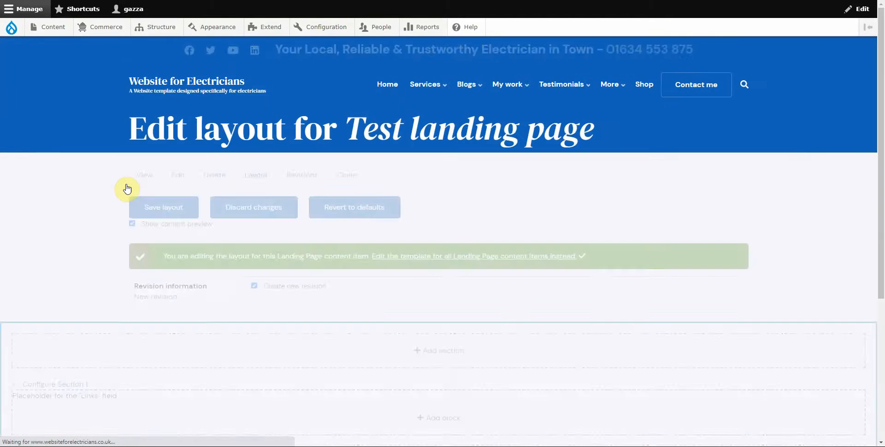
{"action": "scroll", "coordinate": [86, 225], "scroll_direction": "down", "scroll_amount": 4}
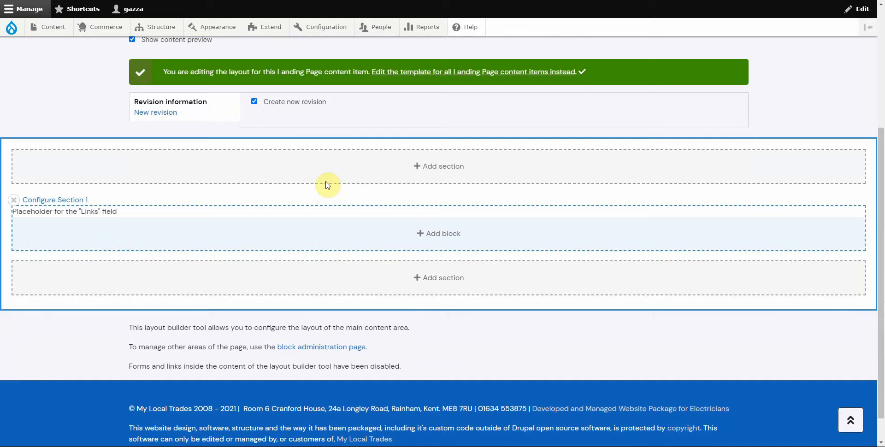
{"action": "scroll", "coordinate": [343, 145], "scroll_direction": "up", "scroll_amount": 2}
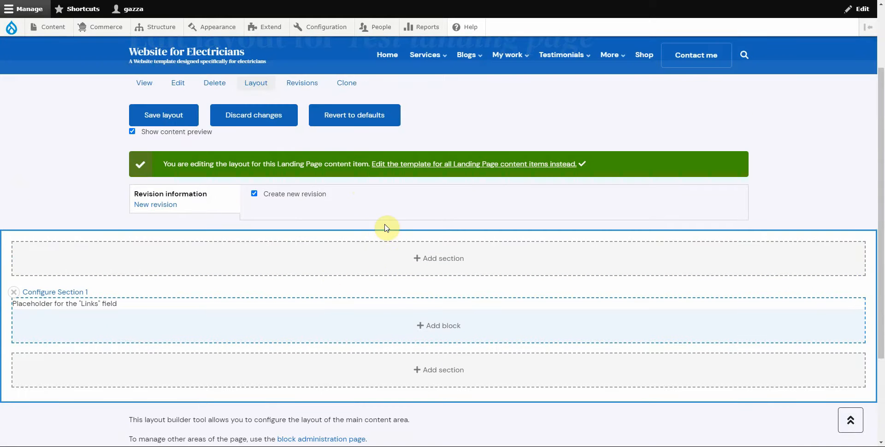
{"action": "scroll", "coordinate": [346, 242], "scroll_direction": "down", "scroll_amount": 1}
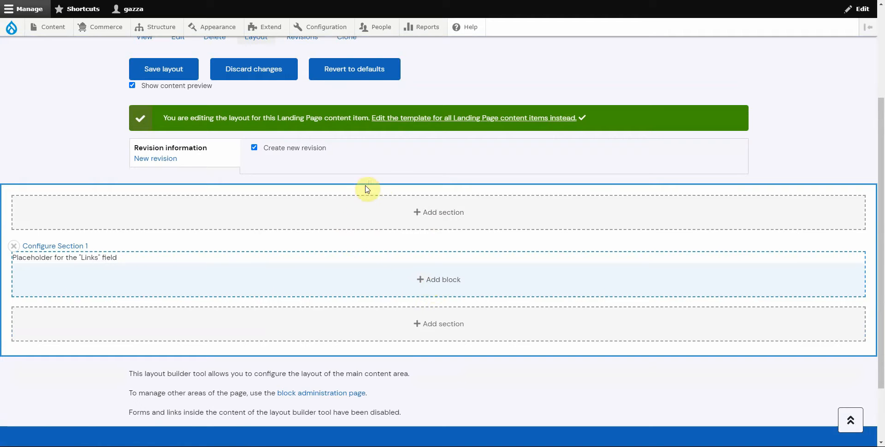
Step: Start a Bootstrap 1 Col section at the top, set to Edge to Edge with No Gutters
{"action": "left_click", "coordinate": [433, 213]}
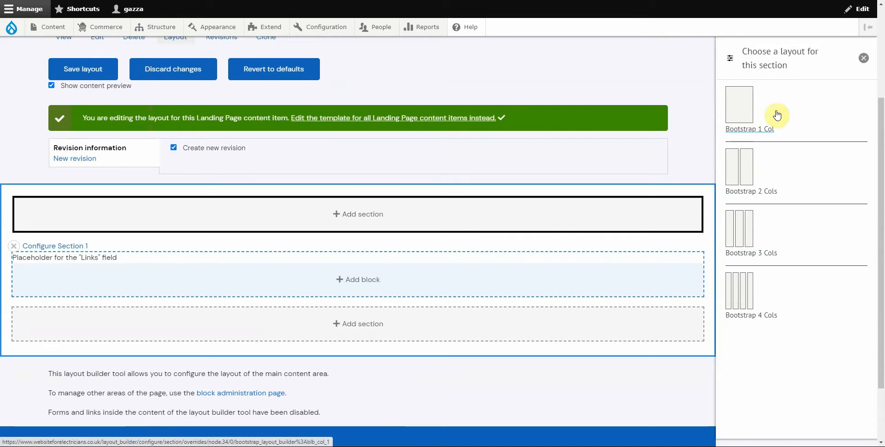
{"action": "left_click", "coordinate": [736, 114]}
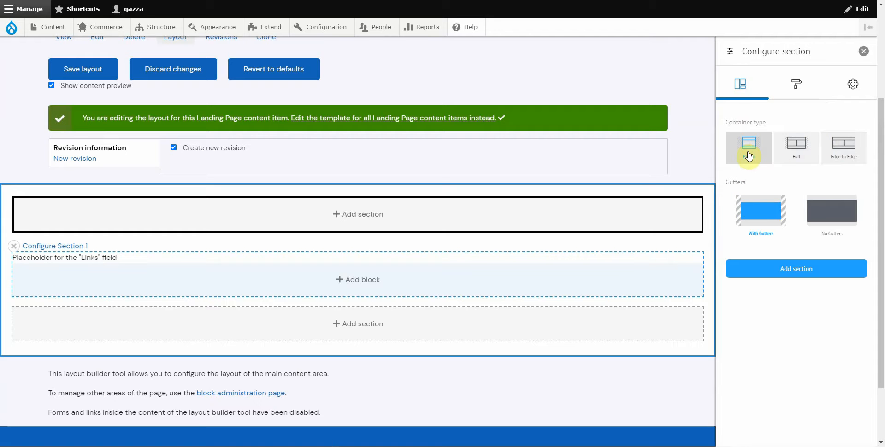
{"action": "left_click", "coordinate": [792, 150]}
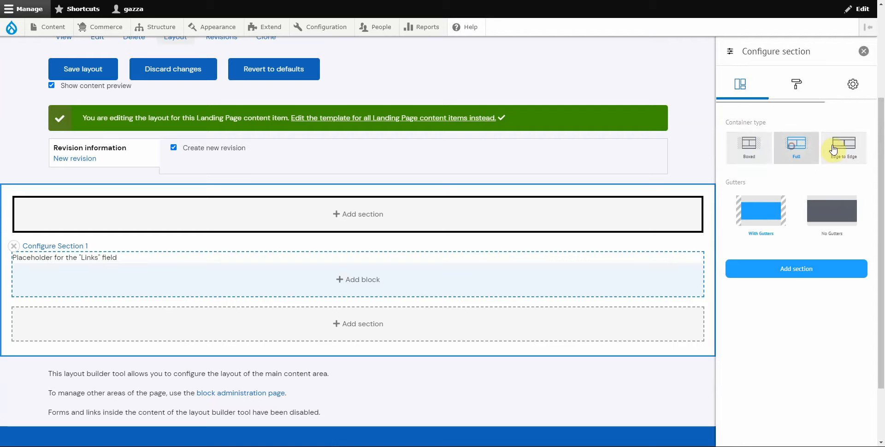
{"action": "left_click", "coordinate": [843, 147]}
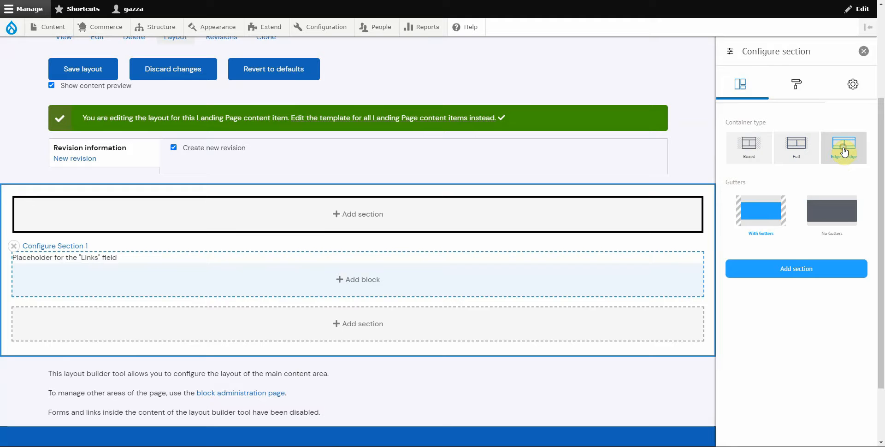
{"action": "left_click", "coordinate": [832, 215]}
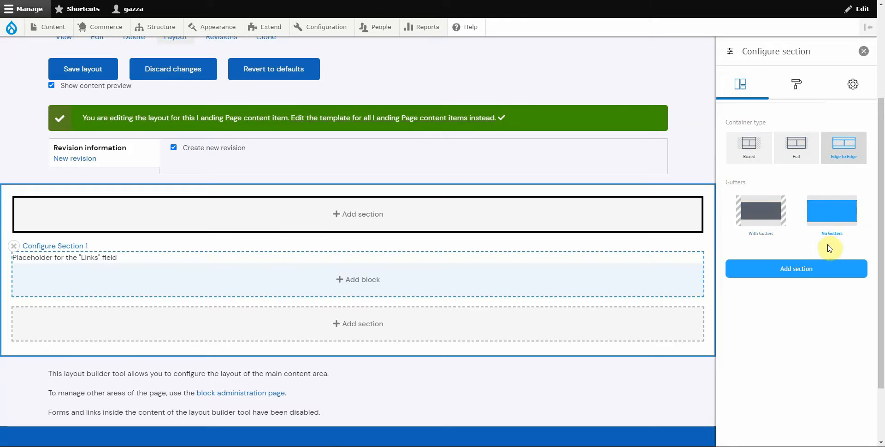
Step: Review the section's background and text style options, then add the section
{"action": "left_click", "coordinate": [796, 89]}
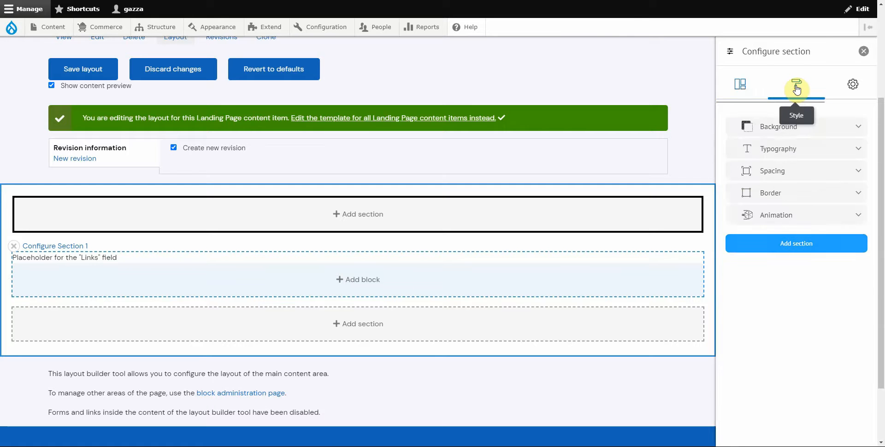
{"action": "left_click", "coordinate": [776, 130]}
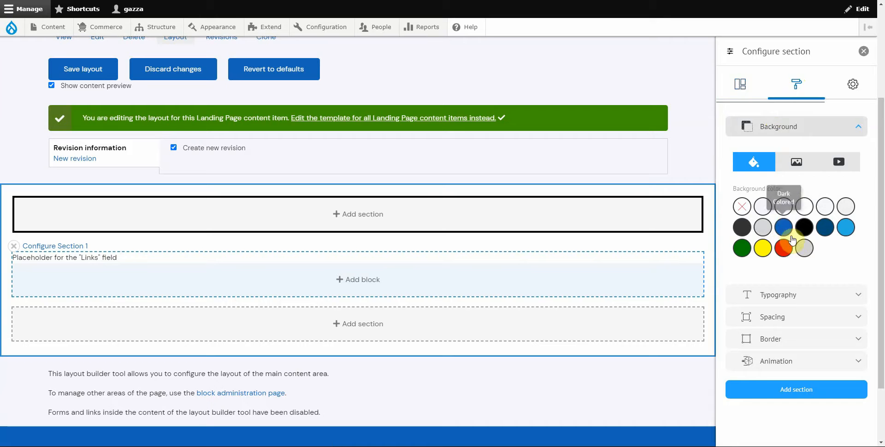
{"action": "left_click", "coordinate": [779, 294]}
{"action": "scroll", "coordinate": [789, 316], "scroll_direction": "down", "scroll_amount": 2}
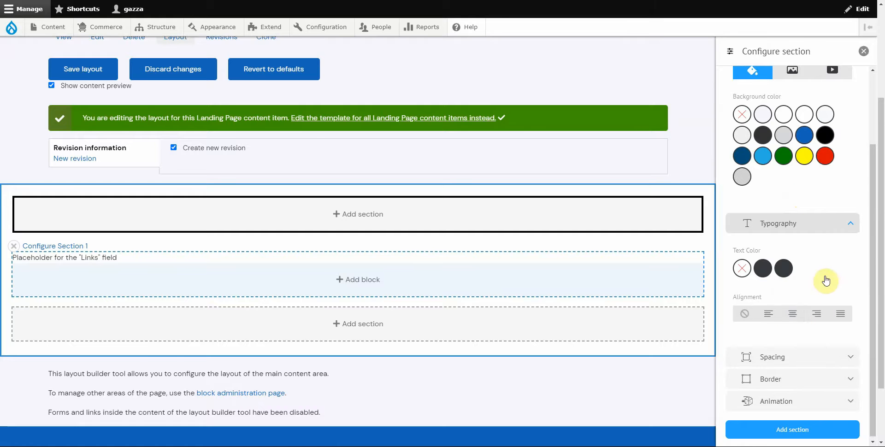
{"action": "scroll", "coordinate": [820, 272], "scroll_direction": "up", "scroll_amount": 5}
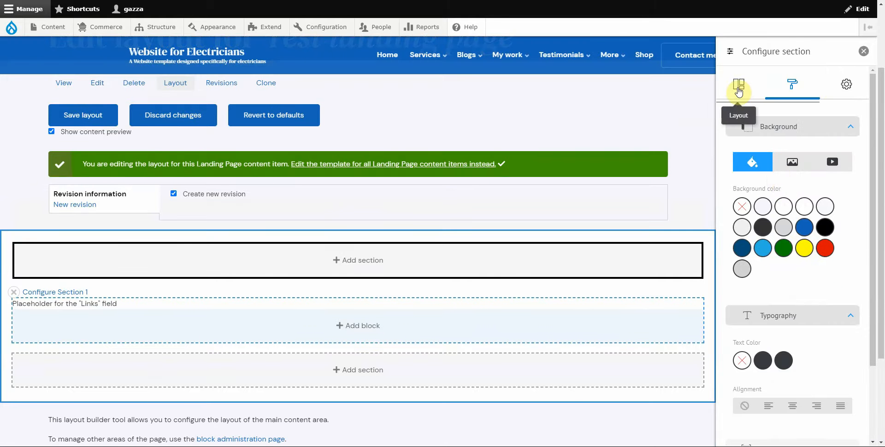
{"action": "left_click", "coordinate": [738, 91]}
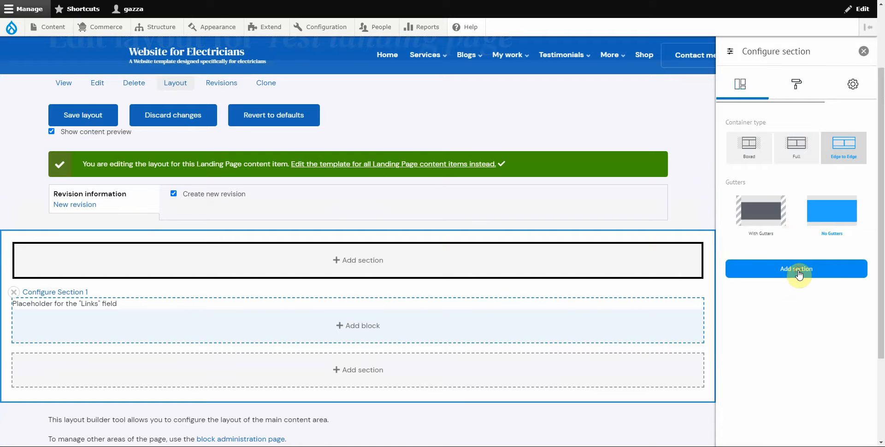
{"action": "left_click", "coordinate": [798, 272]}
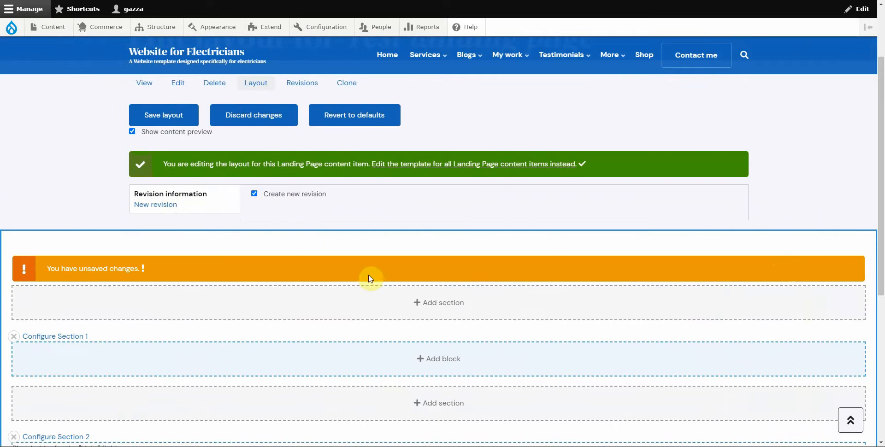
{"action": "scroll", "coordinate": [369, 278], "scroll_direction": "down", "scroll_amount": 2}
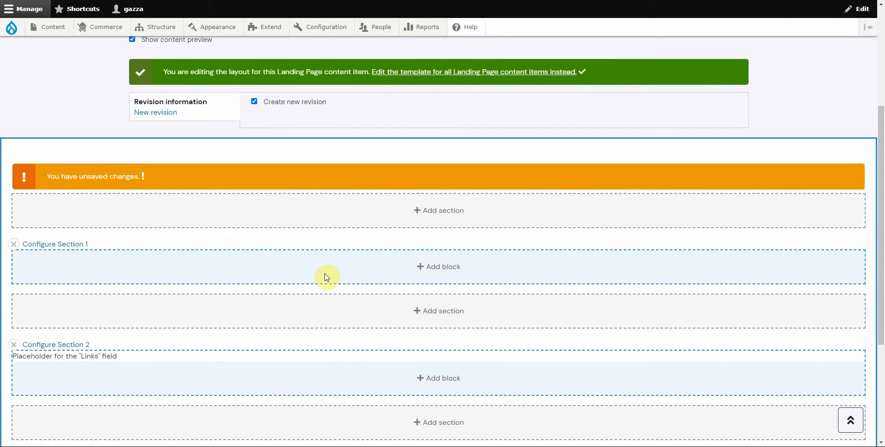
{"action": "left_click", "coordinate": [59, 249]}
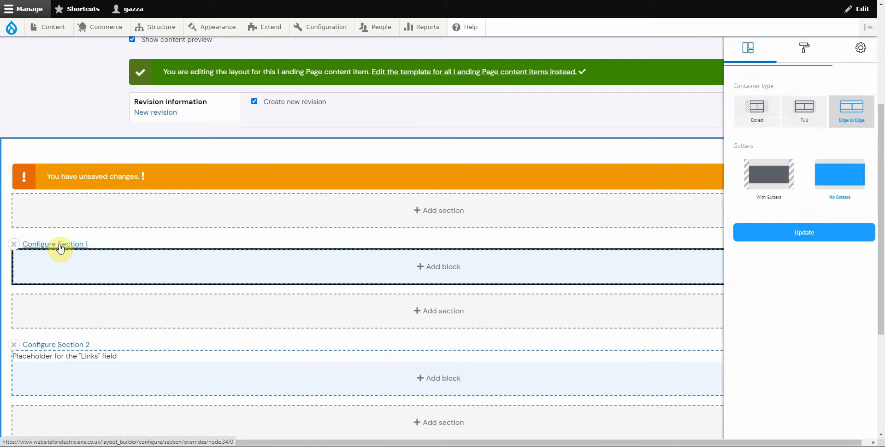
{"action": "left_click", "coordinate": [796, 85]}
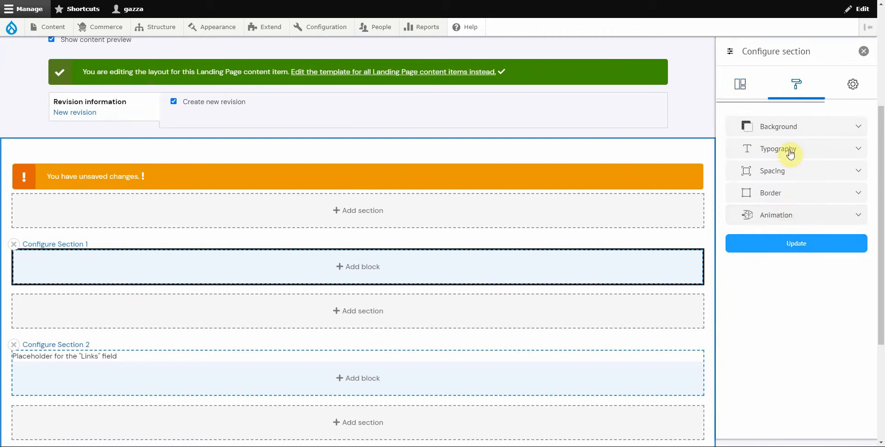
{"action": "left_click", "coordinate": [854, 90]}
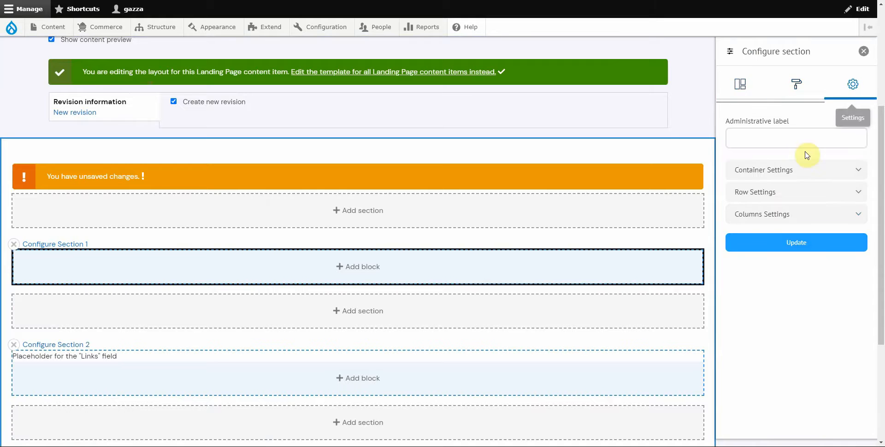
{"action": "left_click", "coordinate": [789, 172]}
{"action": "left_click", "coordinate": [767, 211]}
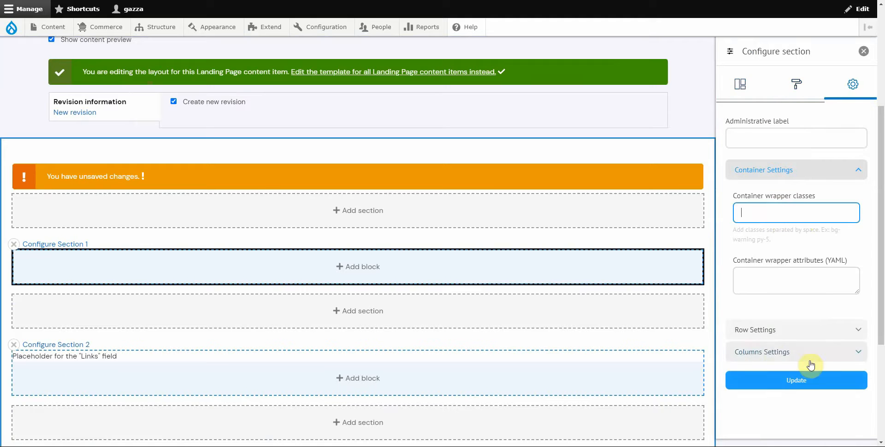
{"action": "left_click", "coordinate": [863, 52]}
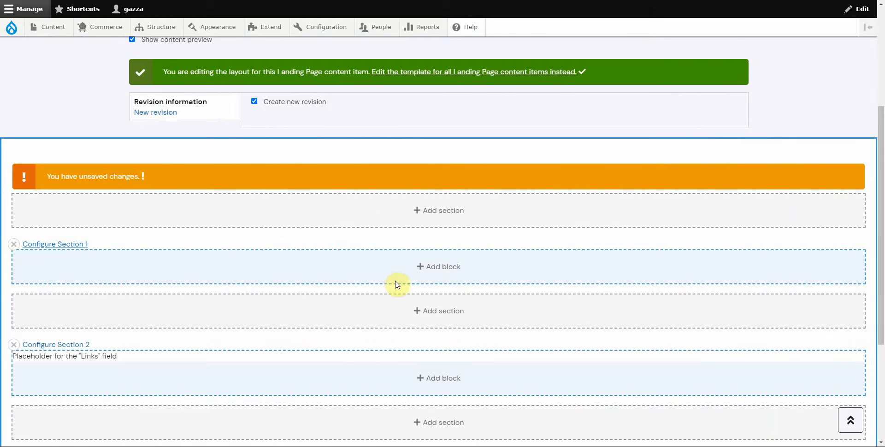
Step: Choose the call to action block from the block list for Section 1
{"action": "left_click", "coordinate": [433, 270]}
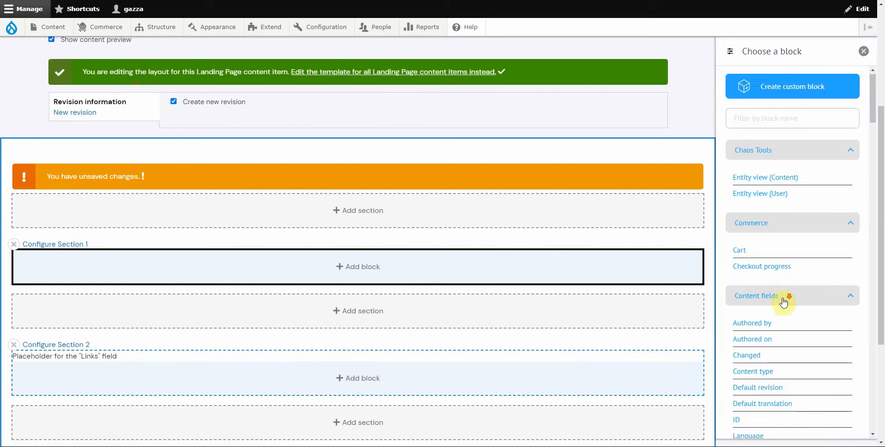
{"action": "scroll", "coordinate": [783, 285], "scroll_direction": "down", "scroll_amount": 6}
{"action": "scroll", "coordinate": [778, 284], "scroll_direction": "down", "scroll_amount": 7}
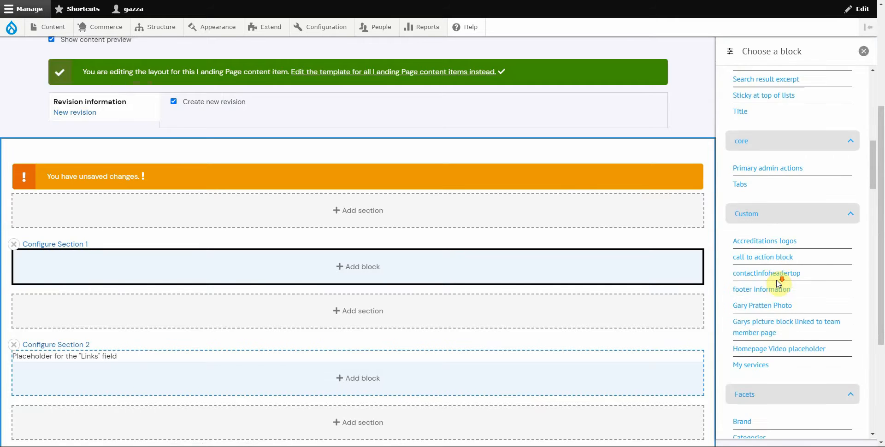
{"action": "scroll", "coordinate": [782, 340], "scroll_direction": "down", "scroll_amount": 3}
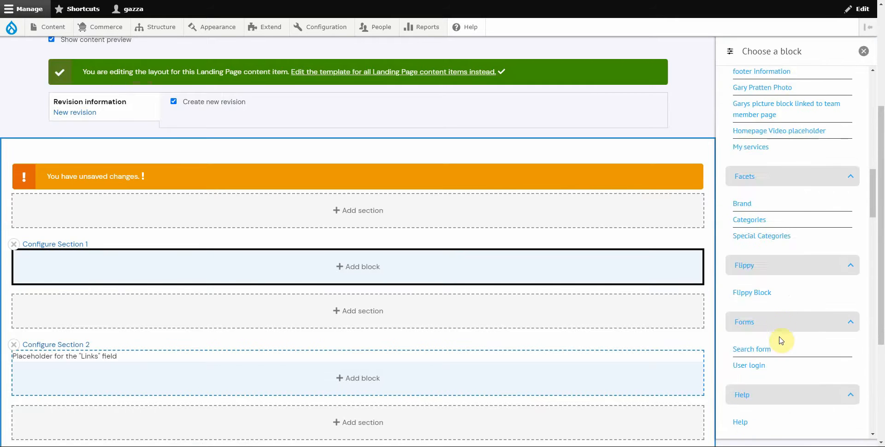
{"action": "scroll", "coordinate": [782, 336], "scroll_direction": "up", "scroll_amount": 10}
{"action": "scroll", "coordinate": [777, 323], "scroll_direction": "down", "scroll_amount": 8}
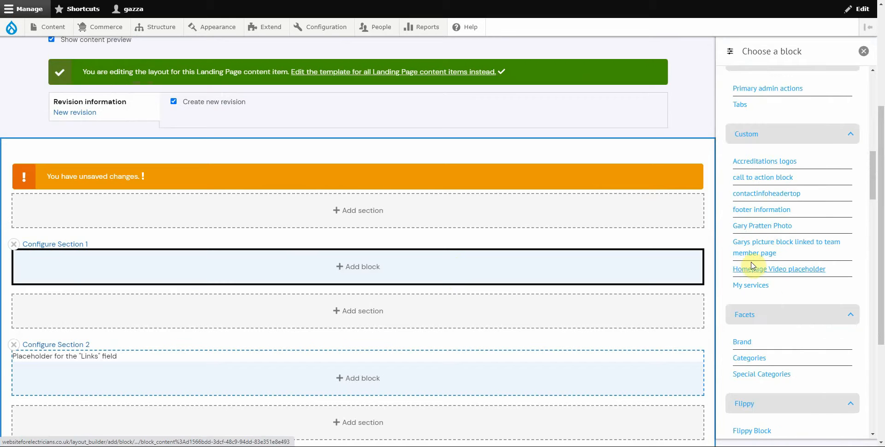
{"action": "left_click", "coordinate": [754, 183]}
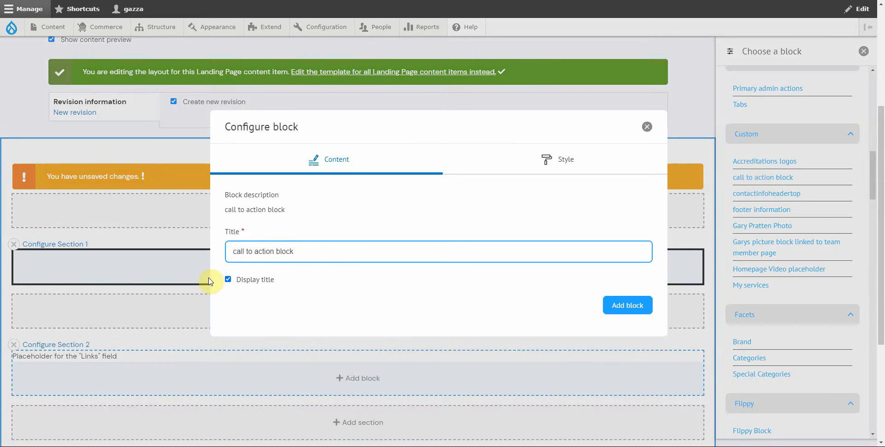
Step: Untick Display title and add the call to action block
{"action": "left_click", "coordinate": [227, 280]}
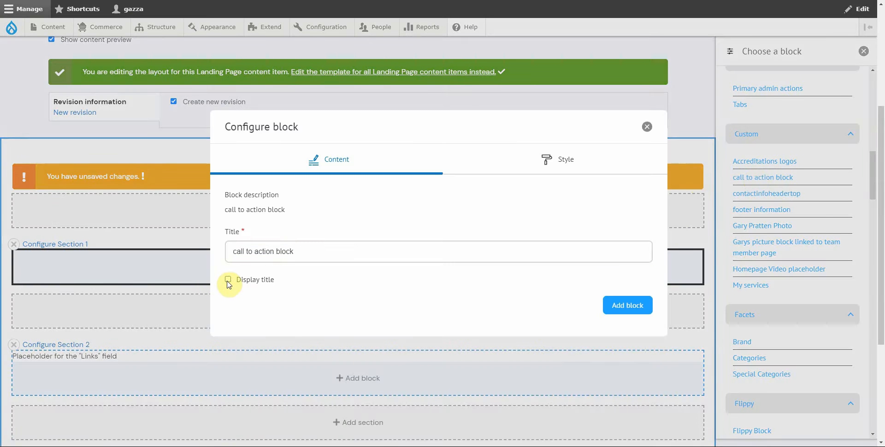
{"action": "left_click", "coordinate": [256, 251]}
{"action": "left_click_drag", "start_coordinate": [310, 252], "coordinate": [232, 254]}
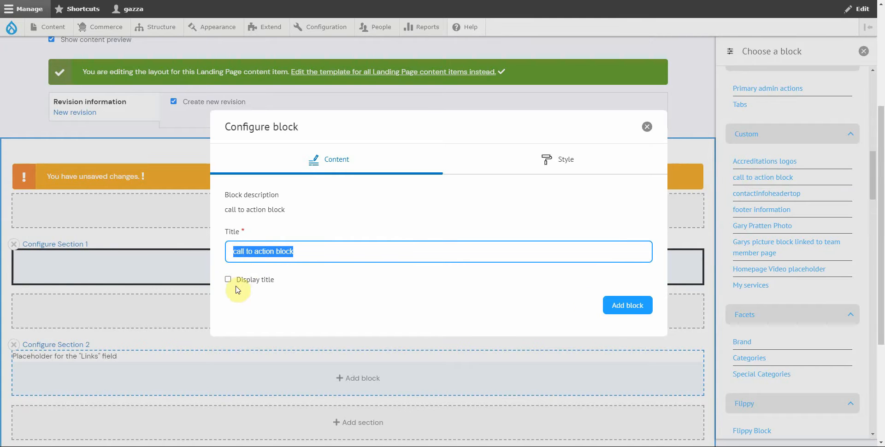
{"action": "left_click", "coordinate": [616, 304]}
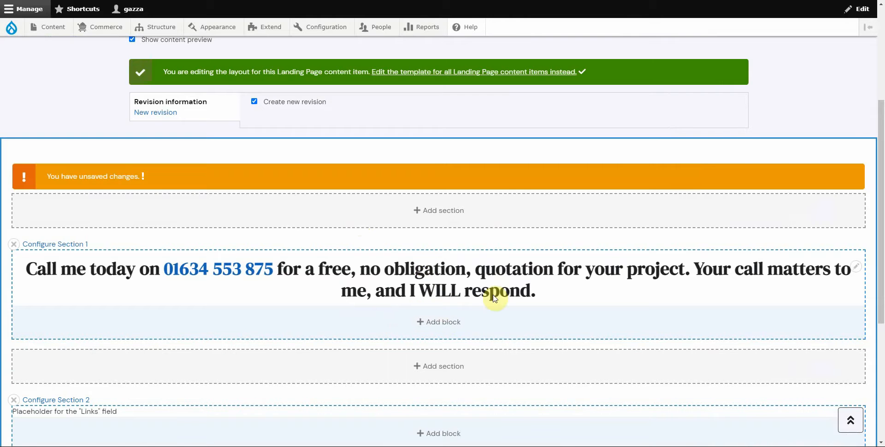
Step: Save the landing page layout and return to the Layout editor
{"action": "scroll", "coordinate": [286, 324], "scroll_direction": "up", "scroll_amount": 4}
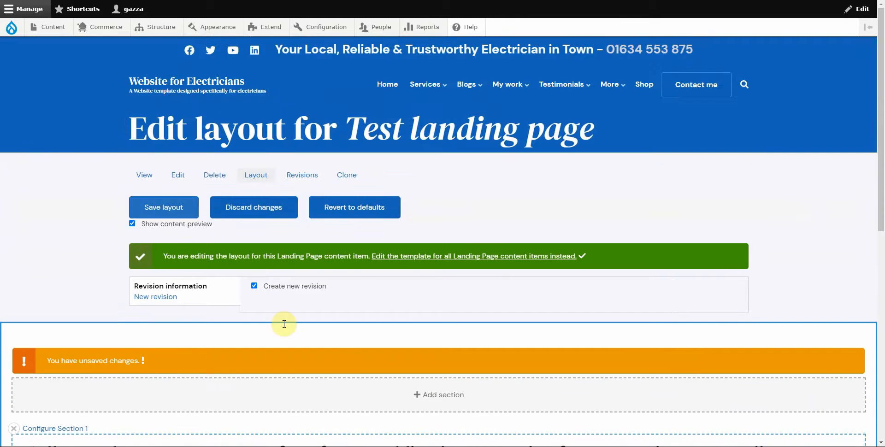
{"action": "scroll", "coordinate": [322, 325], "scroll_direction": "down", "scroll_amount": 6}
{"action": "scroll", "coordinate": [366, 280], "scroll_direction": "up", "scroll_amount": 6}
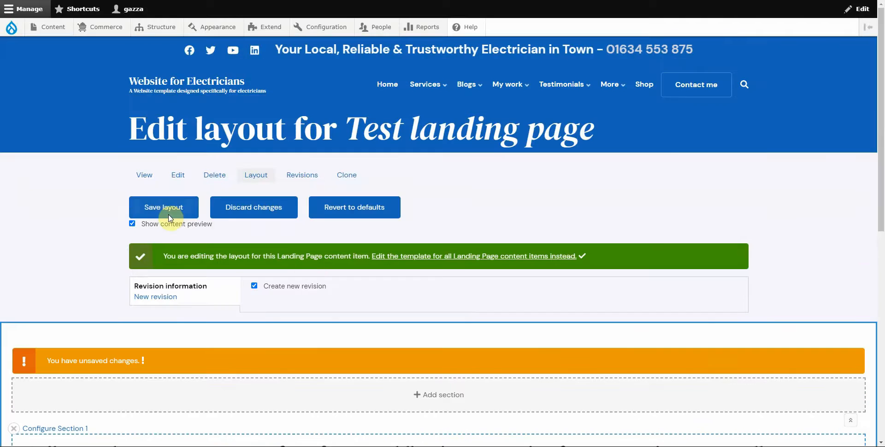
{"action": "left_click", "coordinate": [158, 213]}
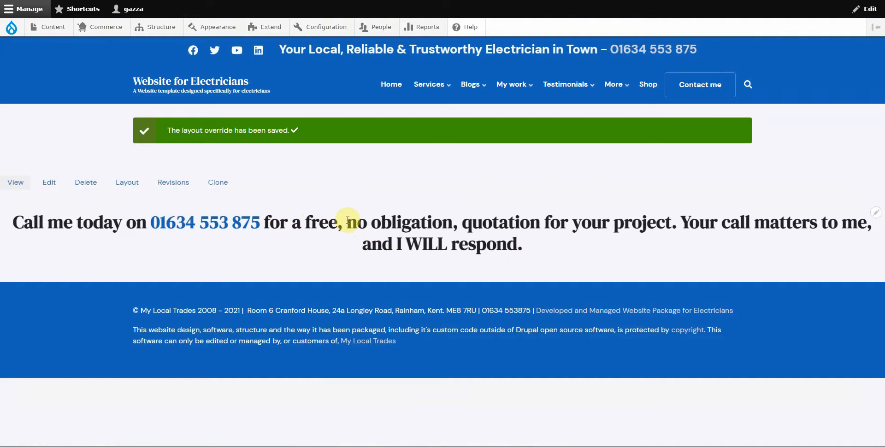
{"action": "left_click", "coordinate": [123, 183]}
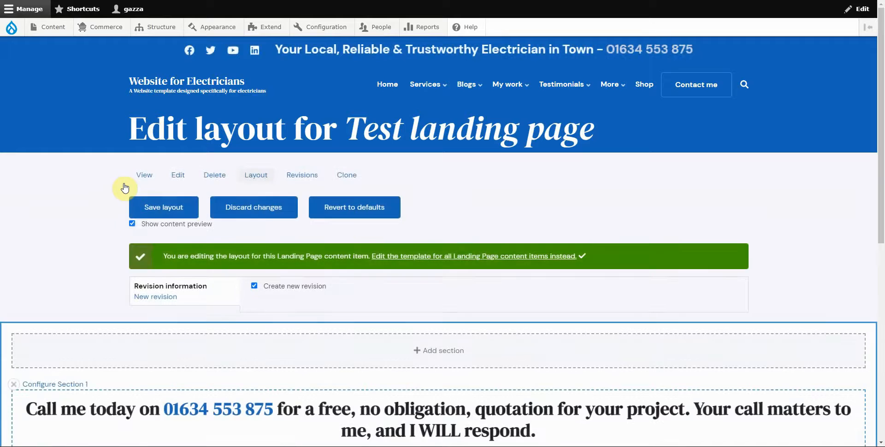
{"action": "scroll", "coordinate": [147, 211], "scroll_direction": "down", "scroll_amount": 3}
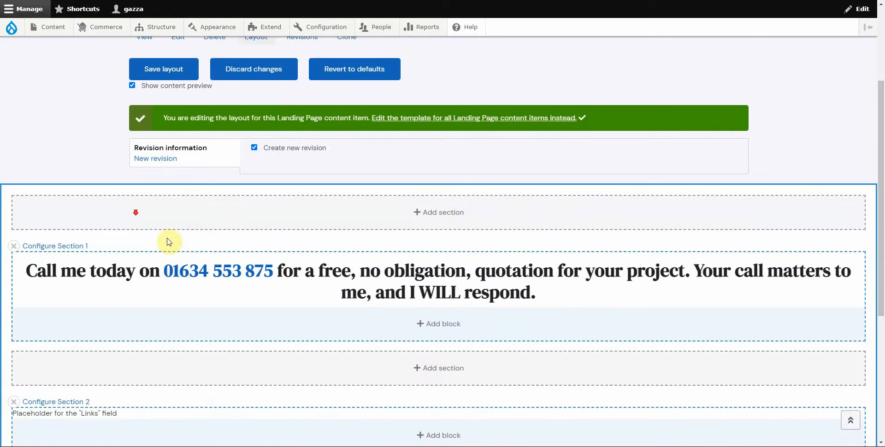
Step: Start a Bootstrap 2 Cols section above the call to action, Edge to Edge with No Gutters
{"action": "left_click", "coordinate": [431, 216]}
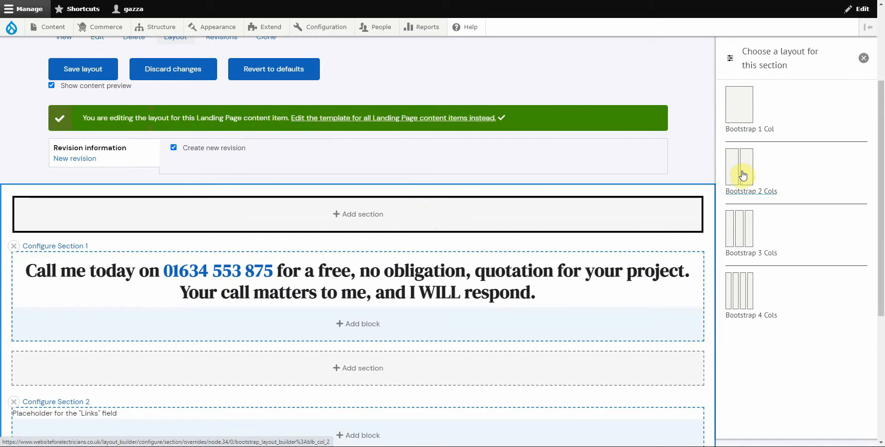
{"action": "left_click", "coordinate": [742, 175]}
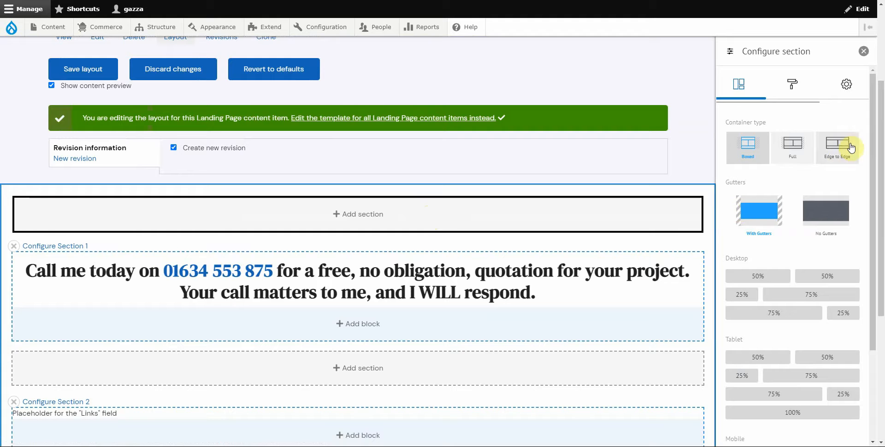
{"action": "left_click", "coordinate": [838, 152]}
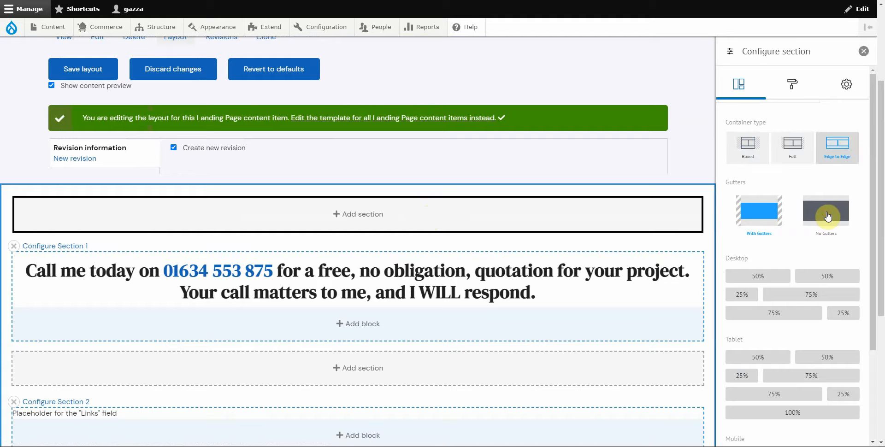
{"action": "left_click", "coordinate": [827, 216]}
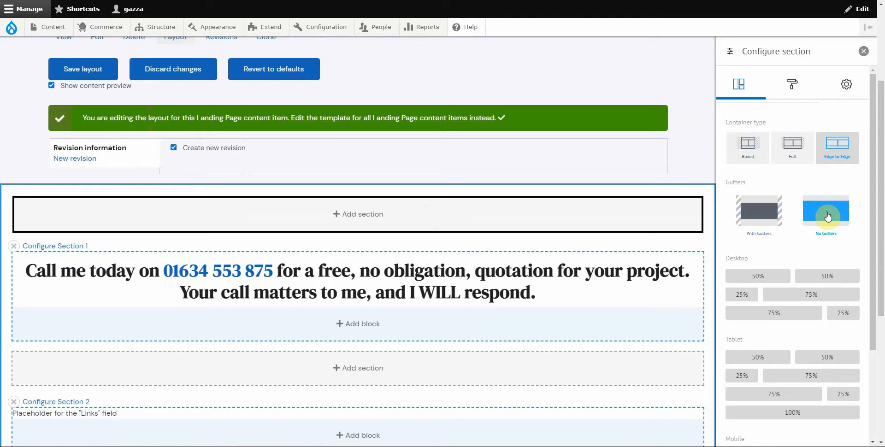
Step: Set columns to 50%/50% on desktop and tablet, 100% on mobile, and add the section
{"action": "left_click", "coordinate": [754, 275]}
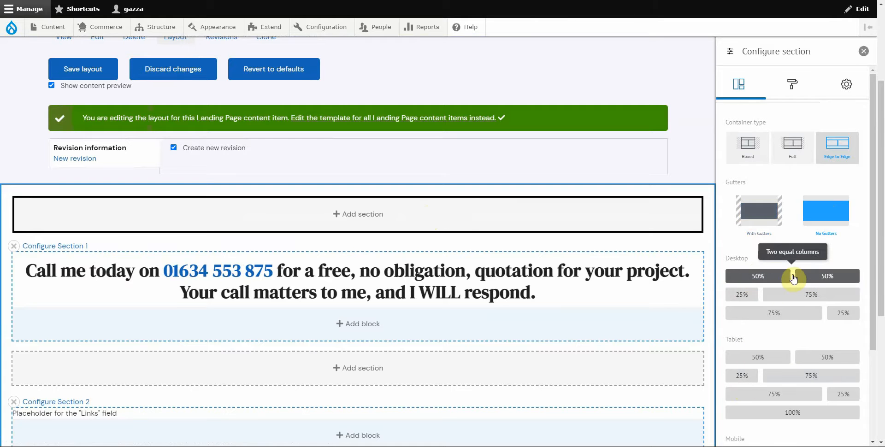
{"action": "left_click", "coordinate": [766, 276]}
{"action": "scroll", "coordinate": [790, 295], "scroll_direction": "down", "scroll_amount": 1}
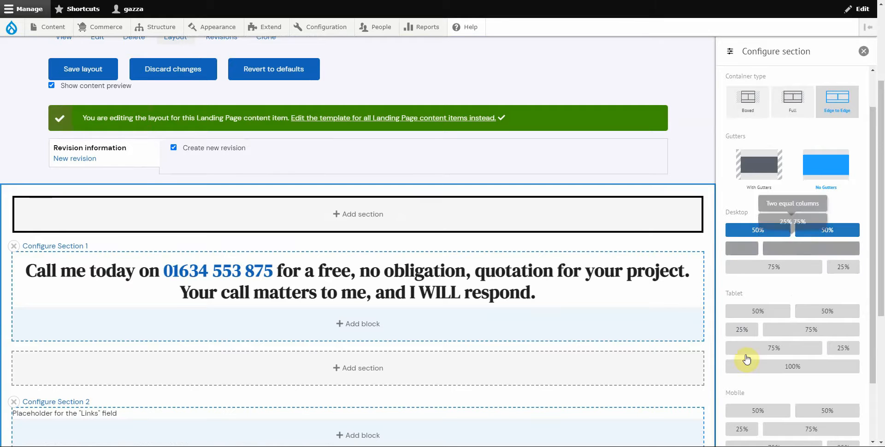
{"action": "scroll", "coordinate": [760, 293], "scroll_direction": "down", "scroll_amount": 1}
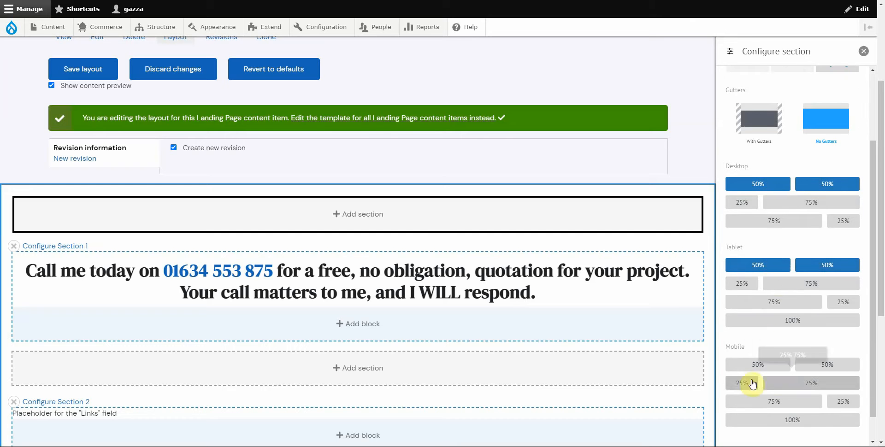
{"action": "scroll", "coordinate": [769, 356], "scroll_direction": "down", "scroll_amount": 1}
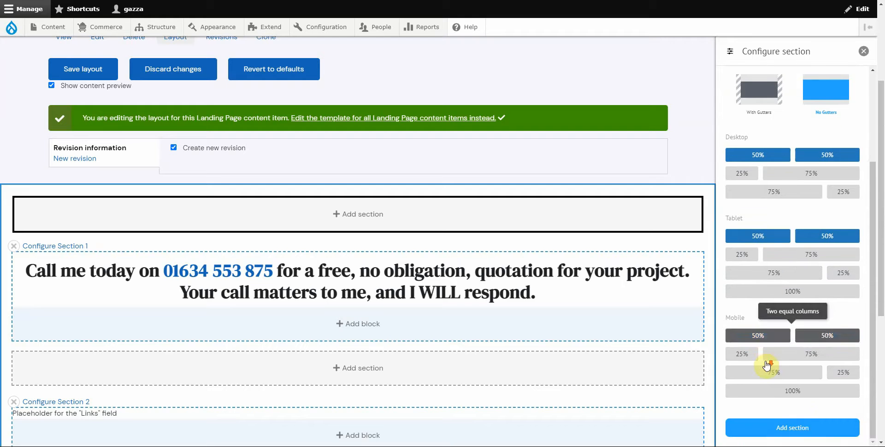
{"action": "left_click", "coordinate": [792, 391]}
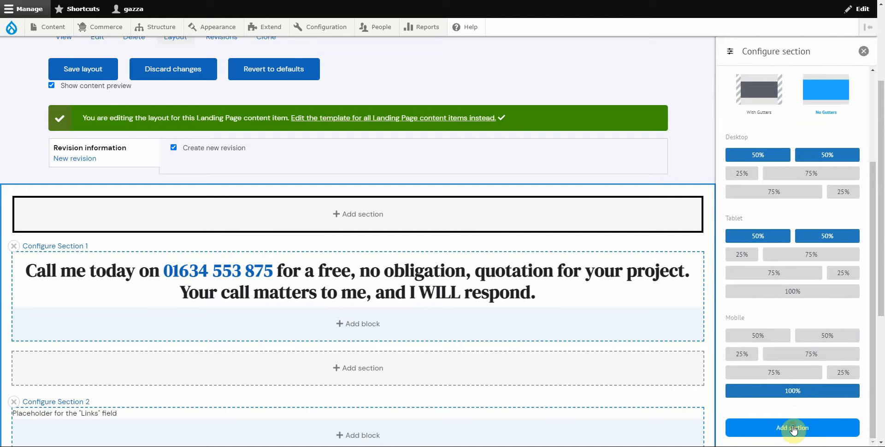
{"action": "left_click", "coordinate": [792, 428]}
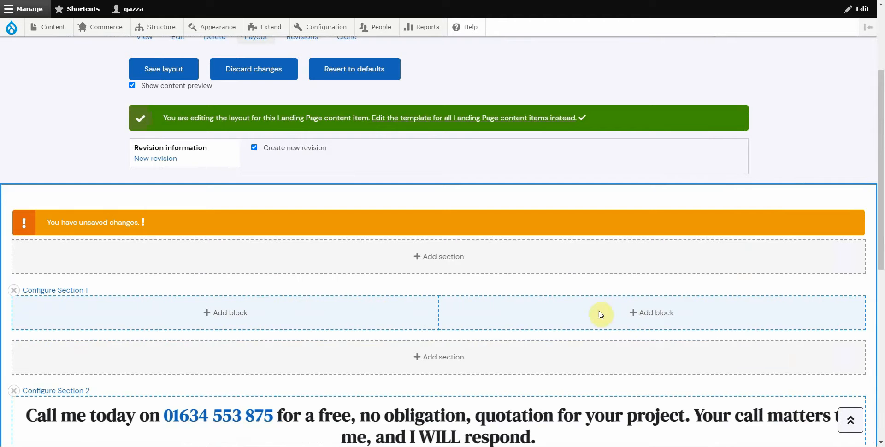
Step: Begin a new Basic custom block, 'Basic block one', in the new section's left column
{"action": "left_click", "coordinate": [222, 316]}
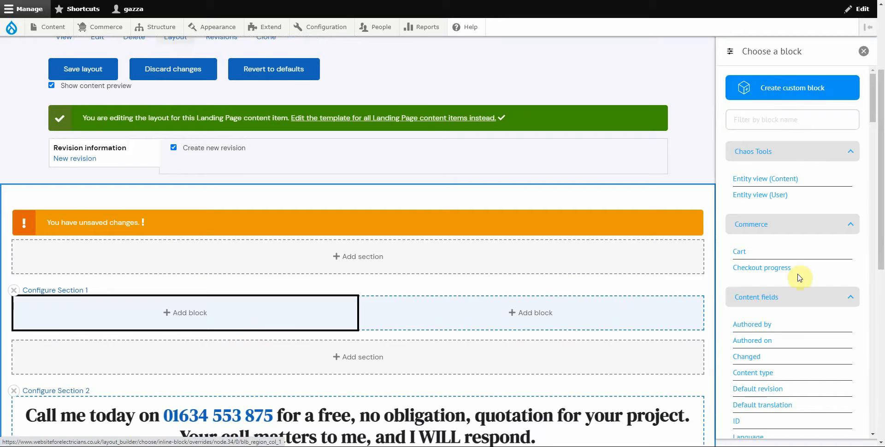
{"action": "scroll", "coordinate": [788, 325], "scroll_direction": "down", "scroll_amount": 1}
{"action": "scroll", "coordinate": [789, 325], "scroll_direction": "down", "scroll_amount": 8}
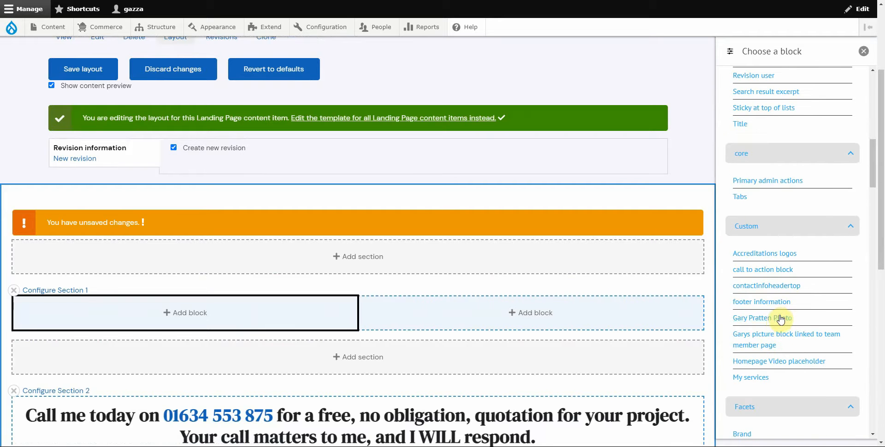
{"action": "scroll", "coordinate": [778, 314], "scroll_direction": "up", "scroll_amount": 9}
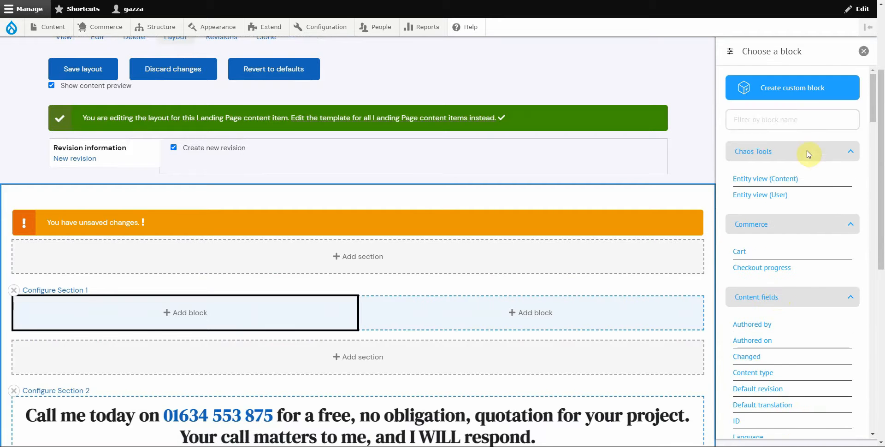
{"action": "left_click", "coordinate": [786, 87]}
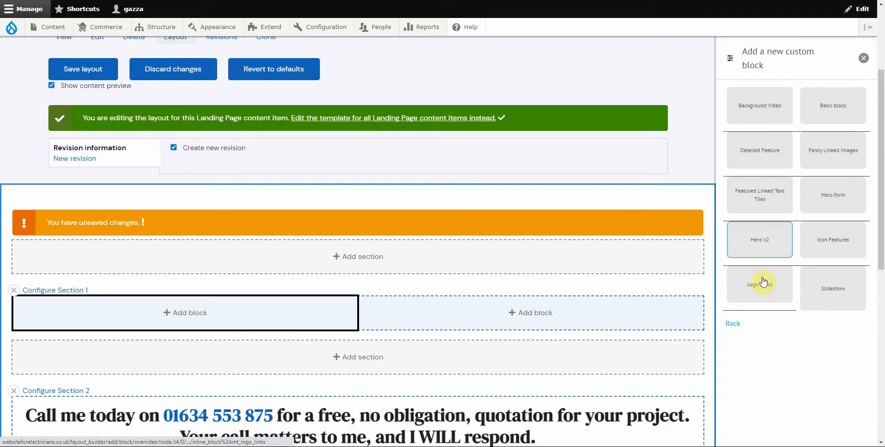
{"action": "left_click", "coordinate": [844, 112]}
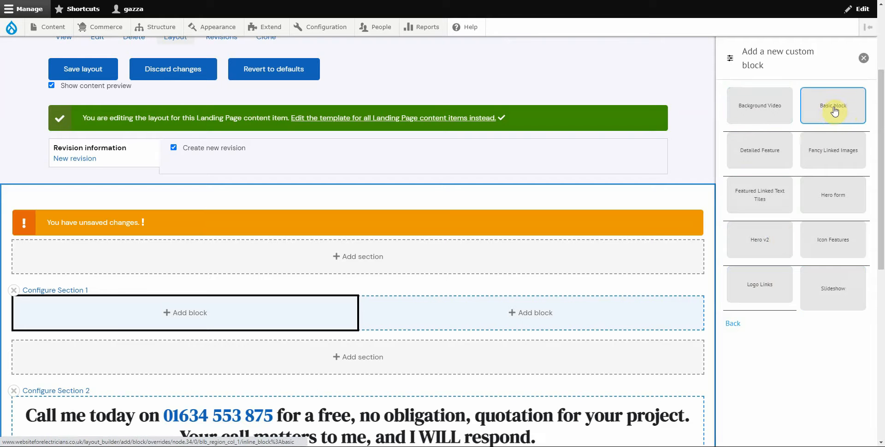
{"action": "left_click", "coordinate": [835, 111]}
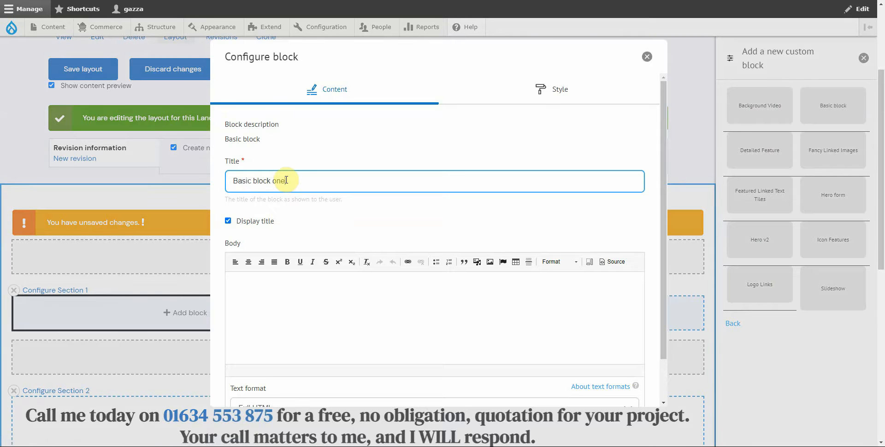
Step: Fill the block body with four pasted copies of the title text, centred
{"action": "left_click_drag", "start_coordinate": [294, 181], "coordinate": [226, 181]}
{"action": "key", "text": "ctrl+c"}
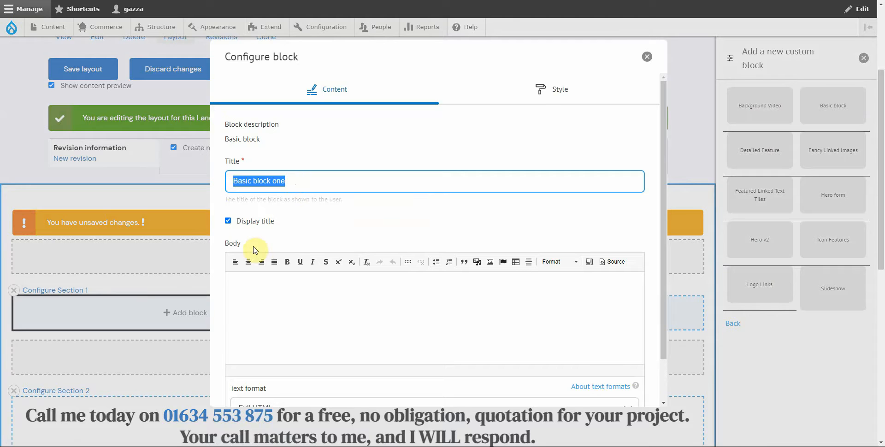
{"action": "left_click", "coordinate": [247, 281]}
{"action": "key", "text": "ctrl+v"}
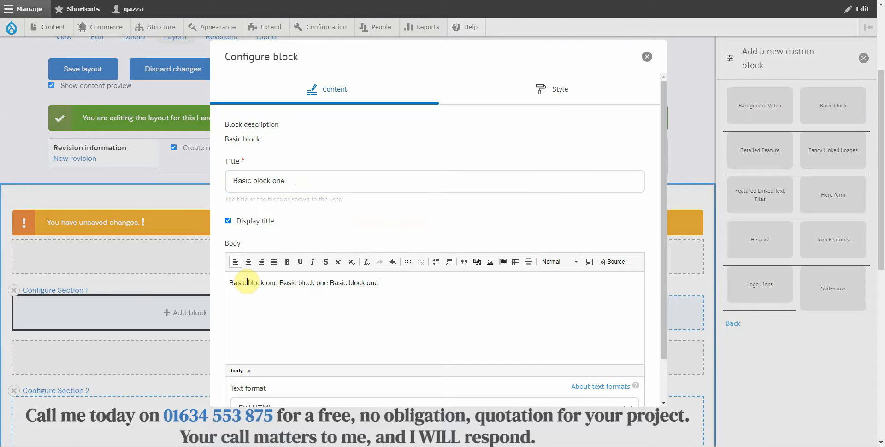
{"action": "key", "text": "ctrl+v"}
{"action": "key", "text": "ctrl+v"}
{"action": "key", "text": "ctrl+v"}
{"action": "key", "text": "ctrl+v"}
{"action": "key", "text": "ctrl+v"}
{"action": "key", "text": "ctrl+v"}
{"action": "key", "text": "ctrl+v"}
{"action": "key", "text": "ctrl+v"}
{"action": "key", "text": "ctrl+v"}
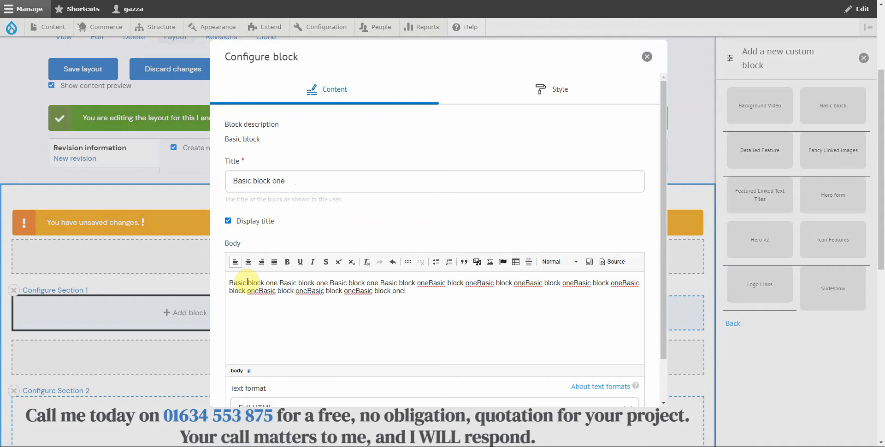
{"action": "key", "text": "ctrl+v"}
{"action": "key", "text": "ctrl+v"}
{"action": "key", "text": "ctrl+v"}
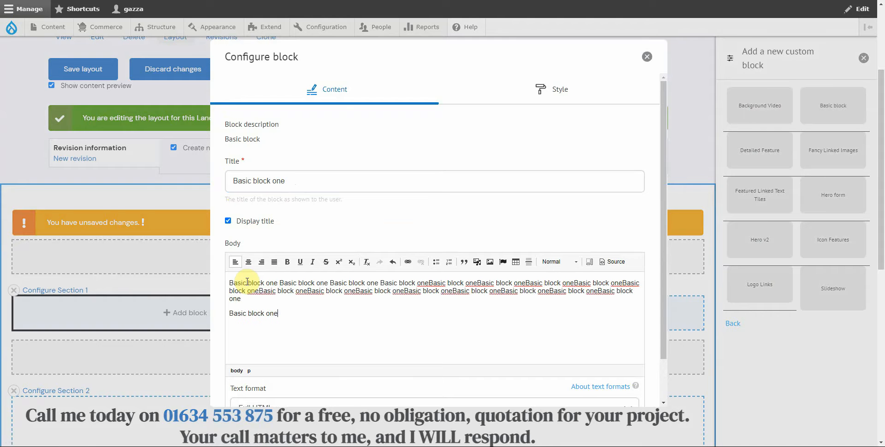
{"action": "key", "text": "ctrl+v"}
{"action": "key", "text": "ctrl+v"}
{"action": "key", "text": "ctrl+v"}
{"action": "key", "text": "ctrl+v"}
{"action": "key", "text": "ctrl+v"}
{"action": "key", "text": "ctrl+v"}
{"action": "key", "text": "ctrl+v"}
{"action": "key", "text": "ctrl+v"}
{"action": "key", "text": "ctrl+v"}
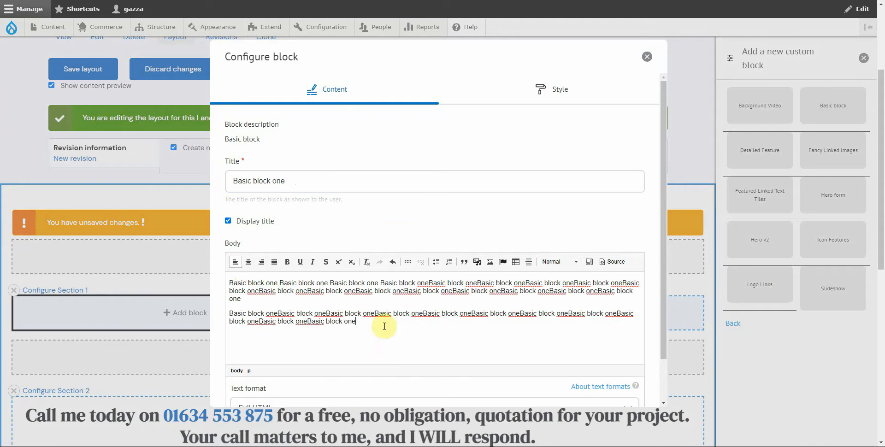
{"action": "left_click_drag", "start_coordinate": [375, 324], "coordinate": [220, 283]}
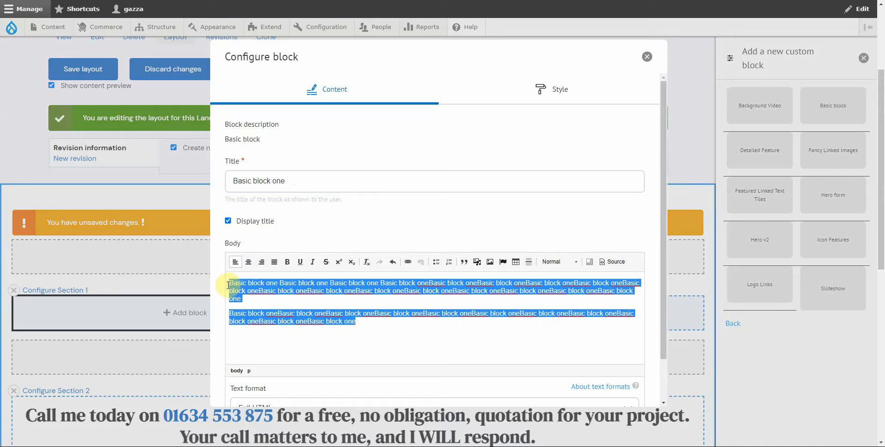
{"action": "left_click", "coordinate": [248, 261]}
{"action": "left_click", "coordinate": [426, 295]}
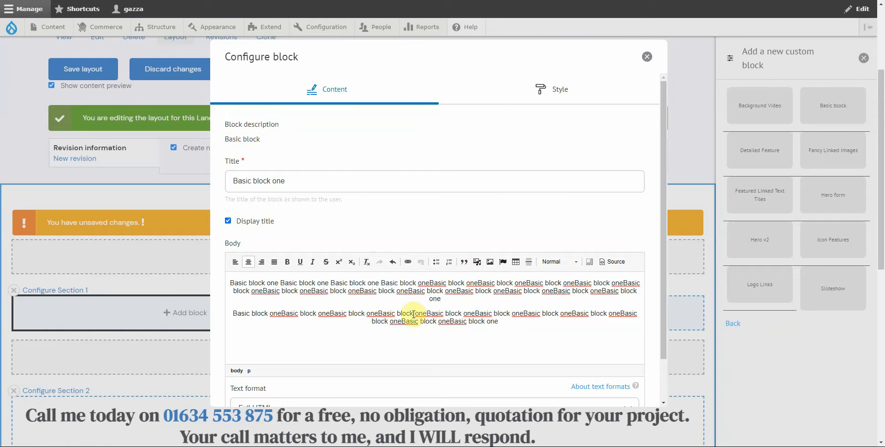
Step: Keep Display title on after toggling it, then scroll to the Add block button
{"action": "scroll", "coordinate": [464, 302], "scroll_direction": "down", "scroll_amount": 1}
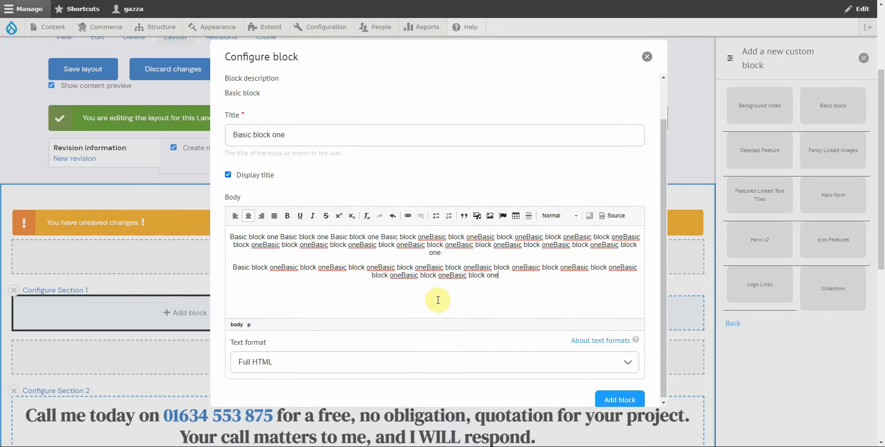
{"action": "scroll", "coordinate": [435, 286], "scroll_direction": "up", "scroll_amount": 1}
{"action": "scroll", "coordinate": [437, 282], "scroll_direction": "down", "scroll_amount": 1}
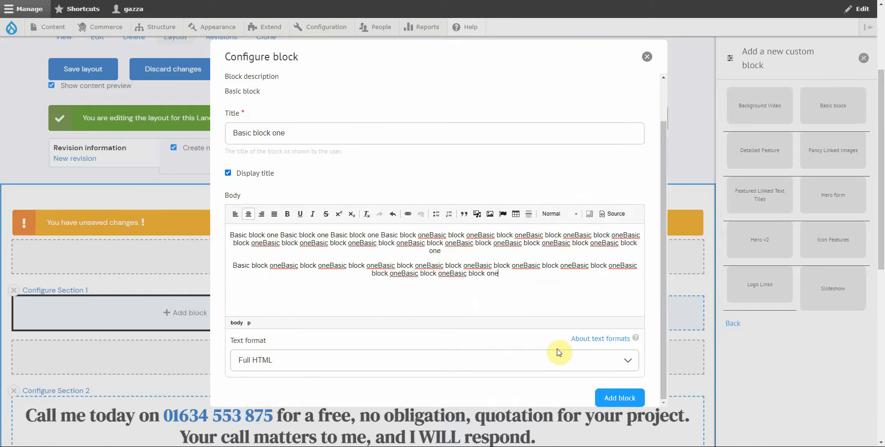
{"action": "scroll", "coordinate": [465, 256], "scroll_direction": "up", "scroll_amount": 1}
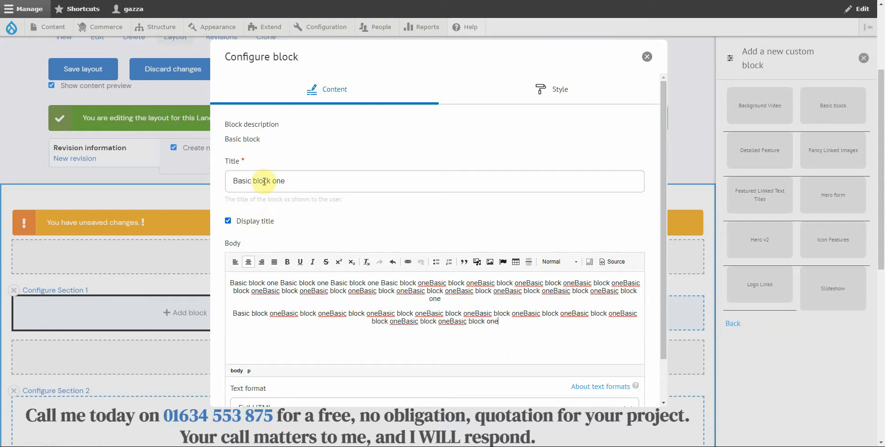
{"action": "left_click", "coordinate": [228, 221]}
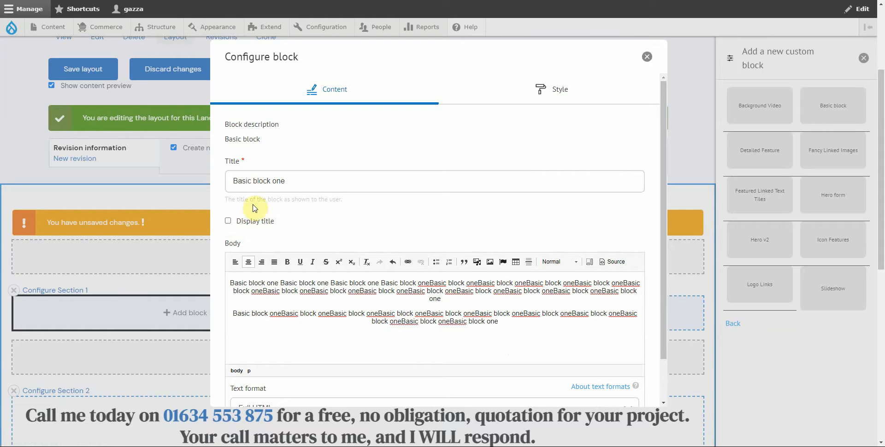
{"action": "left_click", "coordinate": [227, 222]}
{"action": "scroll", "coordinate": [541, 328], "scroll_direction": "down", "scroll_amount": 1}
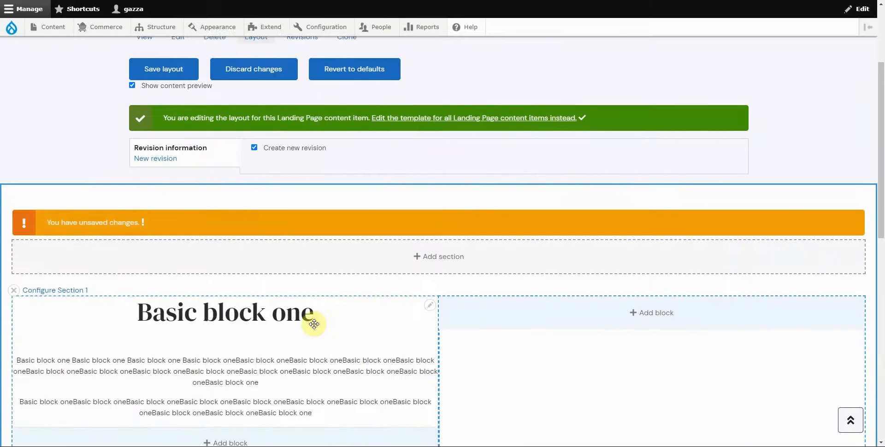
{"action": "scroll", "coordinate": [196, 330], "scroll_direction": "down", "scroll_amount": 2}
Step: Start a new Basic custom block in Section 1's right column
{"action": "scroll", "coordinate": [197, 331], "scroll_direction": "down", "scroll_amount": 1}
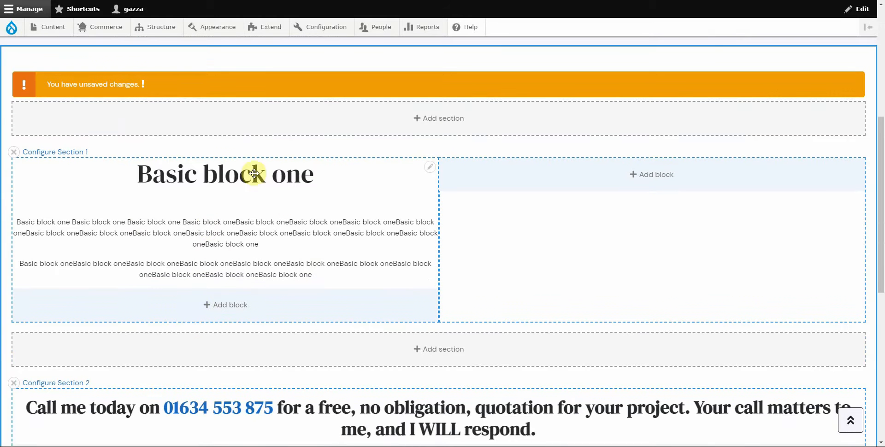
{"action": "left_click", "coordinate": [655, 178]}
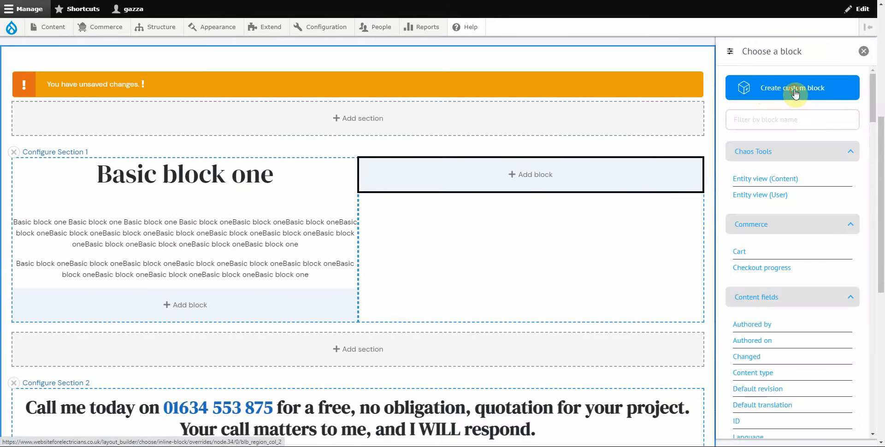
{"action": "left_click", "coordinate": [795, 93]}
{"action": "left_click", "coordinate": [832, 112]}
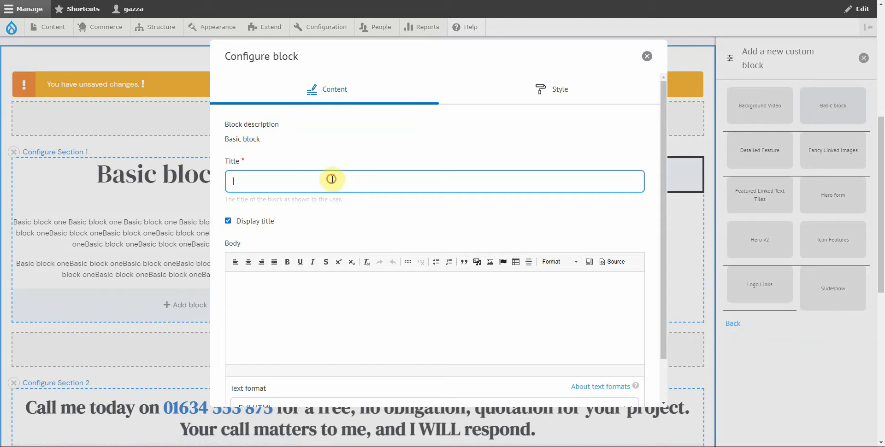
Step: Title the block 'Basic block two' and fill two Body paragraphs with repeated copies of that text
{"action": "key", "text": "ctrl+v"}
{"action": "left_click_drag", "start_coordinate": [275, 181], "coordinate": [291, 180]}
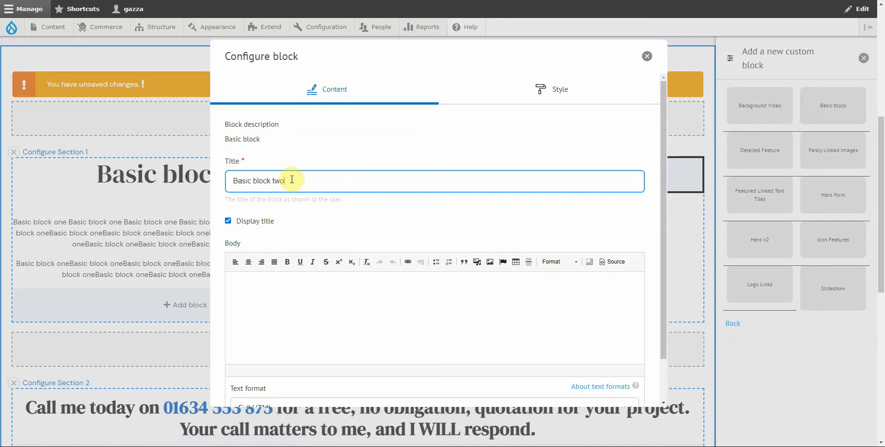
{"action": "left_click_drag", "start_coordinate": [291, 179], "coordinate": [233, 175]}
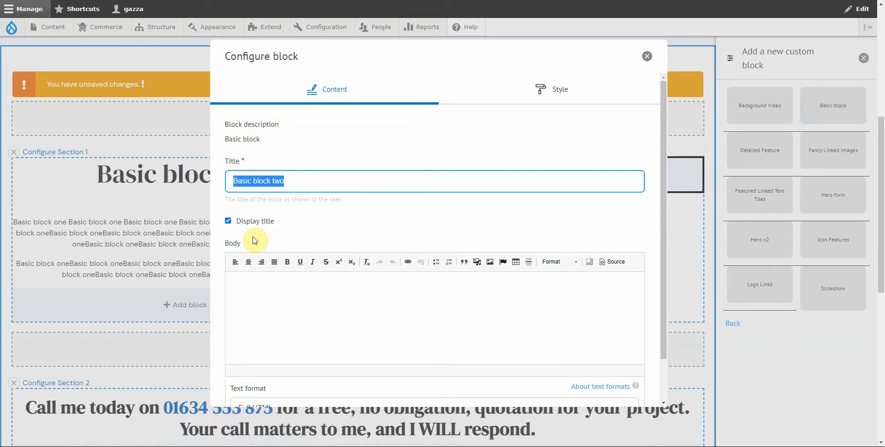
{"action": "left_click", "coordinate": [248, 281]}
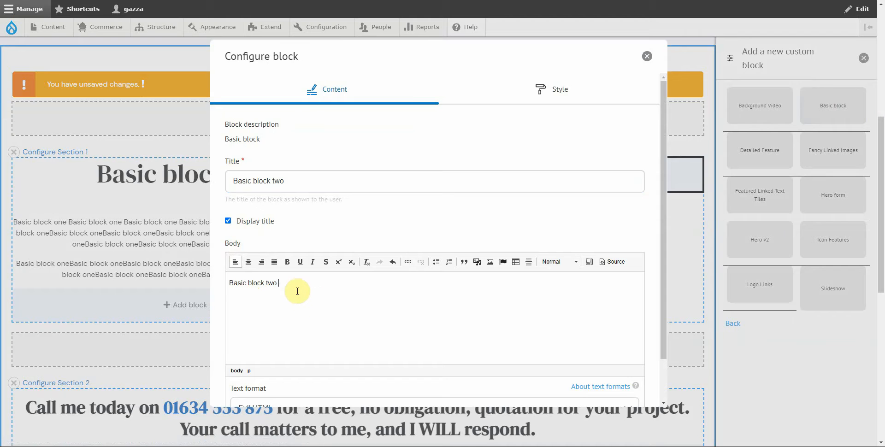
{"action": "key", "text": "ctrl+v"}
{"action": "key", "text": "ctrl+v"}
{"action": "key", "text": "ctrl+v"}
{"action": "key", "text": "ctrl+v"}
{"action": "key", "text": "ctrl+v"}
{"action": "key", "text": "ctrl+v"}
{"action": "key", "text": "ctrl+v"}
{"action": "key", "text": "ctrl+v"}
{"action": "key", "text": "ctrl+v"}
{"action": "key", "text": "ctrl+v"}
{"action": "key", "text": "ctrl+v"}
{"action": "key", "text": "ctrl+v"}
{"action": "key", "text": "ctrl+v"}
{"action": "key", "text": "ctrl+v"}
{"action": "key", "text": "ctrl+v"}
{"action": "key", "text": "ctrl+v"}
{"action": "key", "text": "ctrl+v"}
{"action": "key", "text": "ctrl+v"}
{"action": "key", "text": "ctrl+v"}
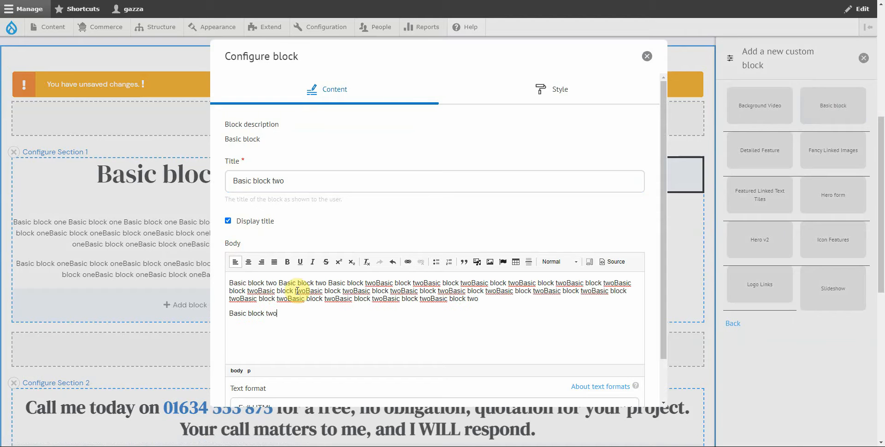
{"action": "key", "text": "ctrl+v"}
{"action": "key", "text": "ctrl+v"}
{"action": "key", "text": "ctrl+v"}
{"action": "key", "text": "ctrl+v"}
{"action": "key", "text": "ctrl+v"}
{"action": "key", "text": "ctrl+v"}
{"action": "key", "text": "ctrl+v"}
{"action": "key", "text": "ctrl+v"}
{"action": "key", "text": "ctrl+v"}
{"action": "key", "text": "ctrl+v"}
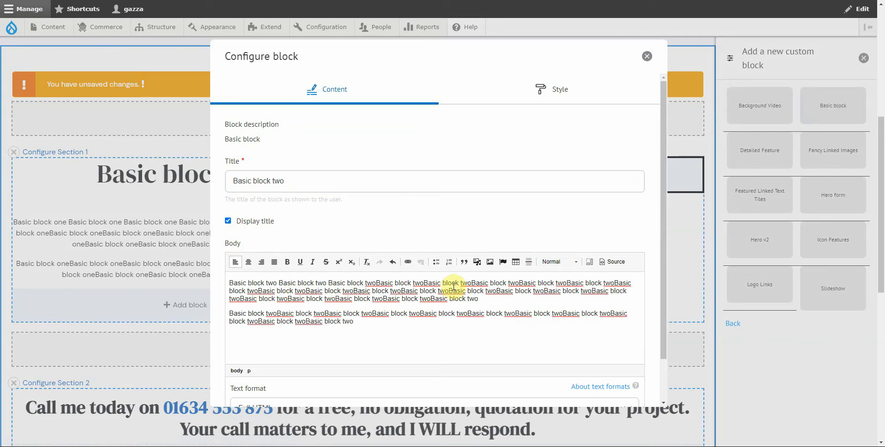
{"action": "scroll", "coordinate": [443, 290], "scroll_direction": "down", "scroll_amount": 2}
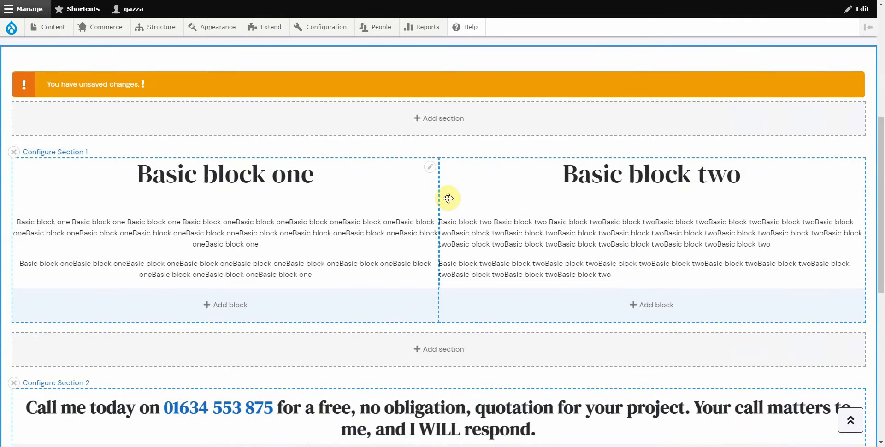
{"action": "scroll", "coordinate": [350, 376], "scroll_direction": "down", "scroll_amount": 2}
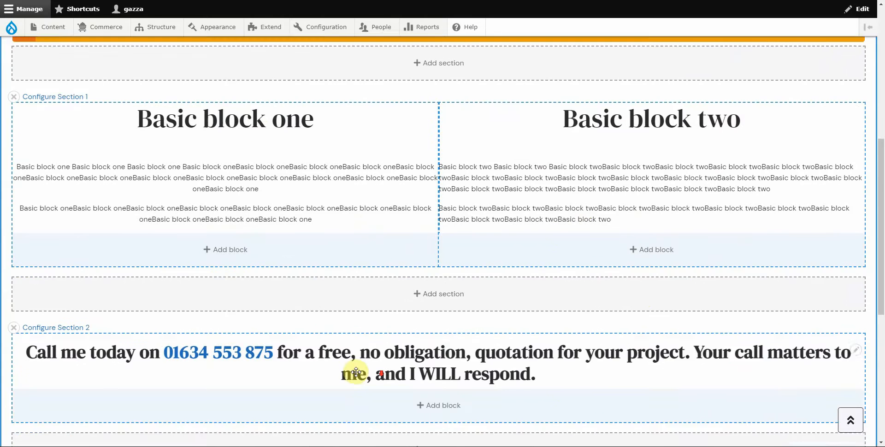
{"action": "scroll", "coordinate": [158, 290], "scroll_direction": "up", "scroll_amount": 2}
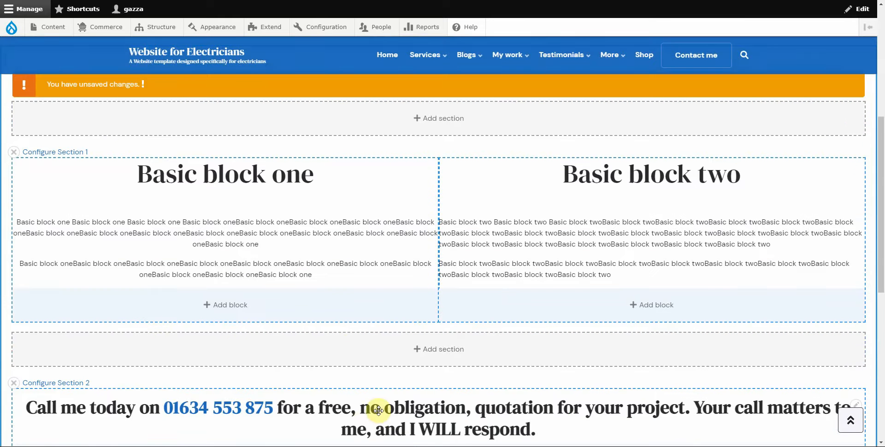
{"action": "left_click_drag", "start_coordinate": [346, 405], "coordinate": [543, 310]}
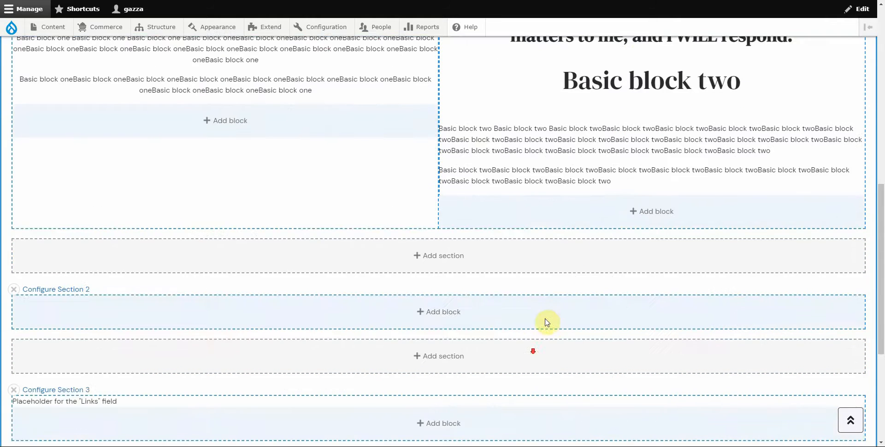
{"action": "scroll", "coordinate": [599, 207], "scroll_direction": "up", "scroll_amount": 3}
{"action": "left_click_drag", "start_coordinate": [639, 155], "coordinate": [398, 402]}
{"action": "scroll", "coordinate": [468, 402], "scroll_direction": "down", "scroll_amount": 2}
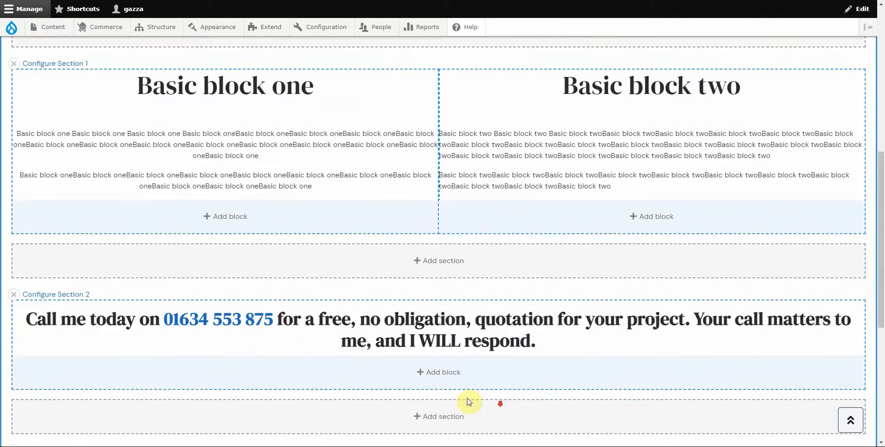
{"action": "scroll", "coordinate": [369, 400], "scroll_direction": "up", "scroll_amount": 6}
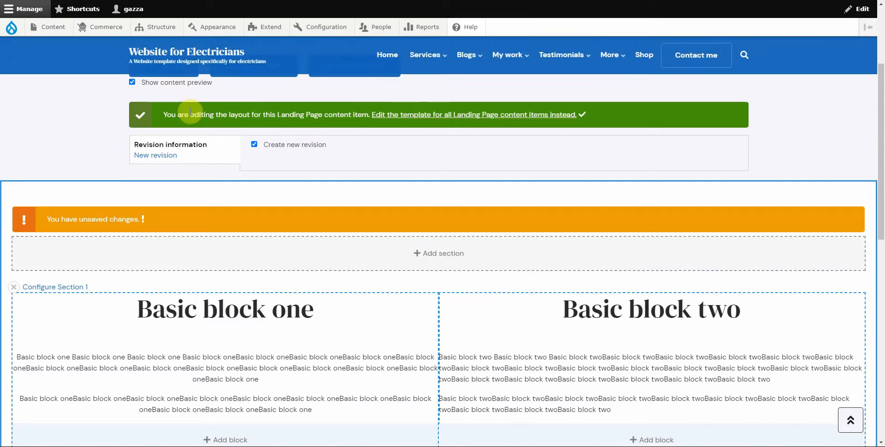
{"action": "scroll", "coordinate": [178, 138], "scroll_direction": "up", "scroll_amount": 3}
Step: Save the layout with both basic blocks, then reopen the Test landing page's Layout editor
{"action": "left_click", "coordinate": [167, 208]}
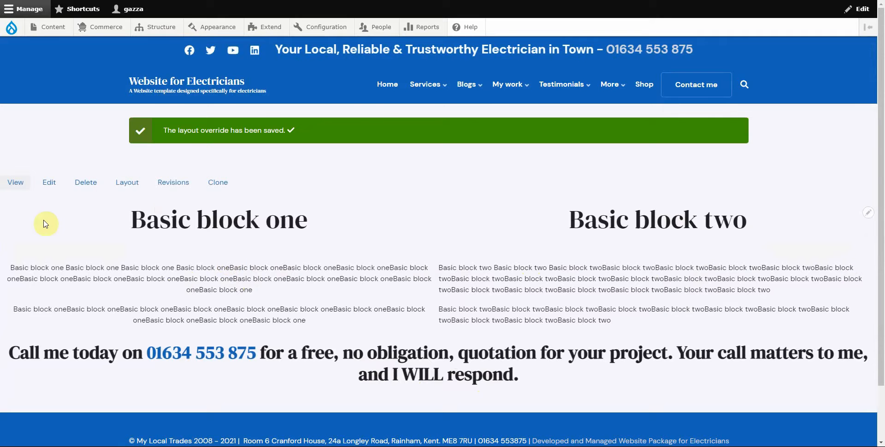
{"action": "left_click", "coordinate": [127, 183]}
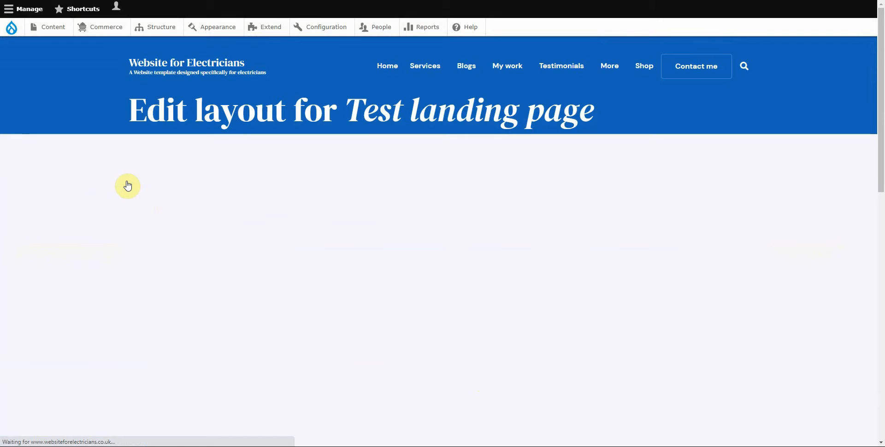
{"action": "scroll", "coordinate": [161, 231], "scroll_direction": "down", "scroll_amount": 4}
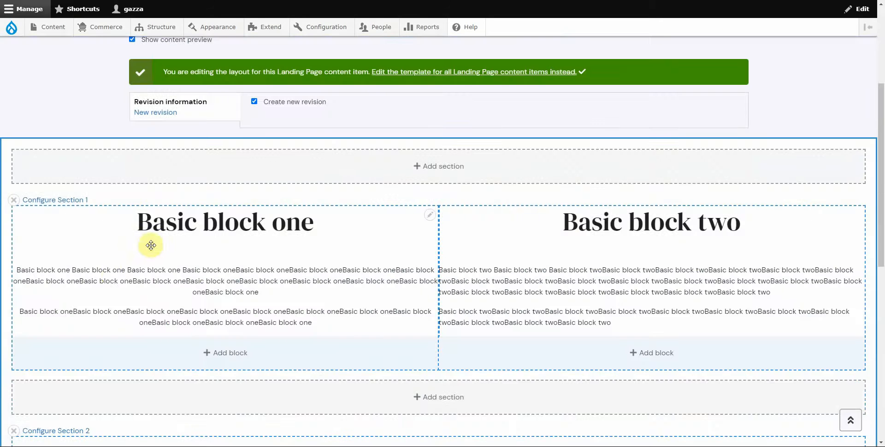
Step: Set Section 1 to a Boxed container With Gutters and apply the update
{"action": "left_click", "coordinate": [56, 200]}
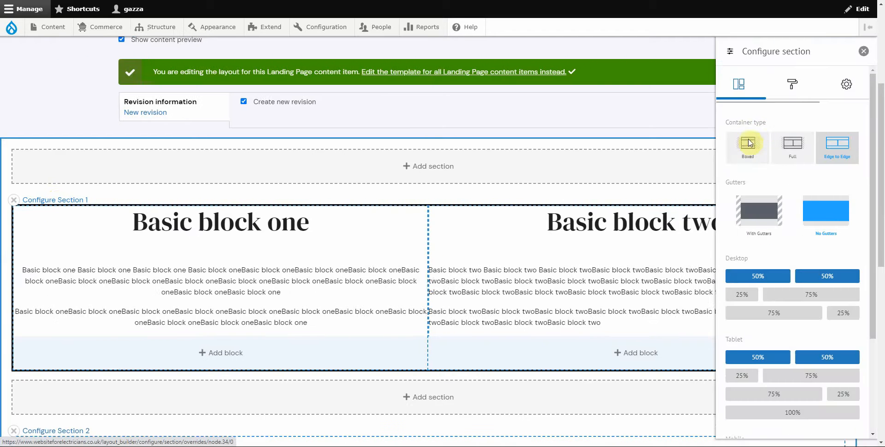
{"action": "left_click", "coordinate": [746, 147]}
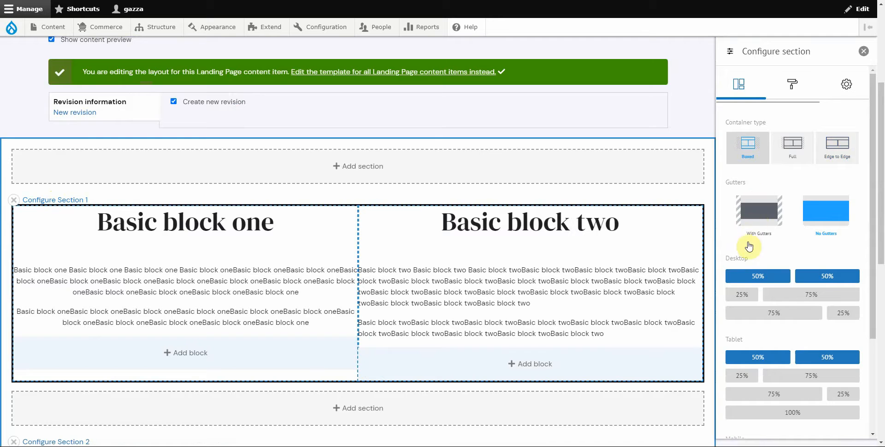
{"action": "left_click", "coordinate": [759, 223]}
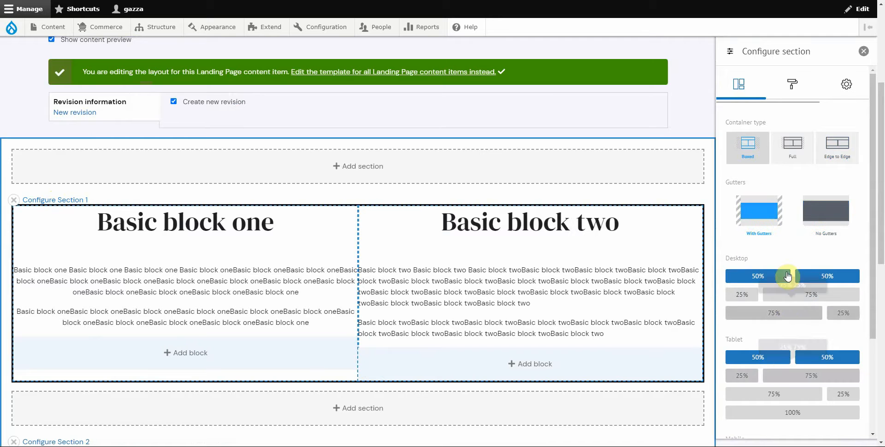
{"action": "scroll", "coordinate": [785, 317], "scroll_direction": "down", "scroll_amount": 3}
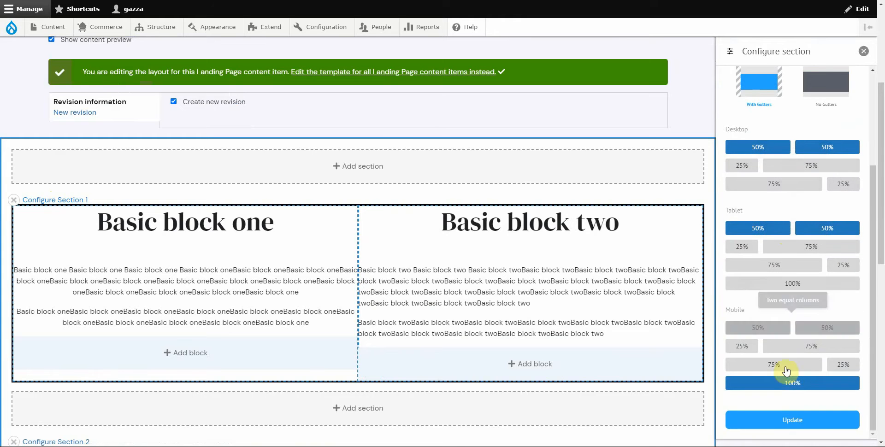
{"action": "left_click", "coordinate": [791, 422]}
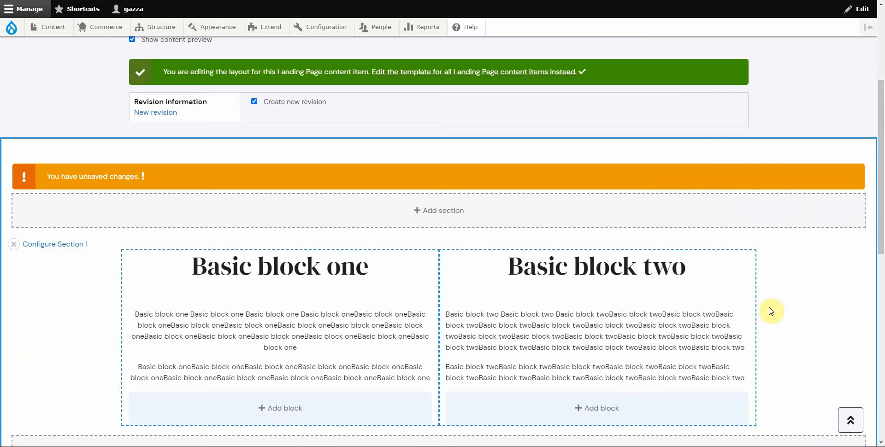
{"action": "scroll", "coordinate": [138, 268], "scroll_direction": "up", "scroll_amount": 4}
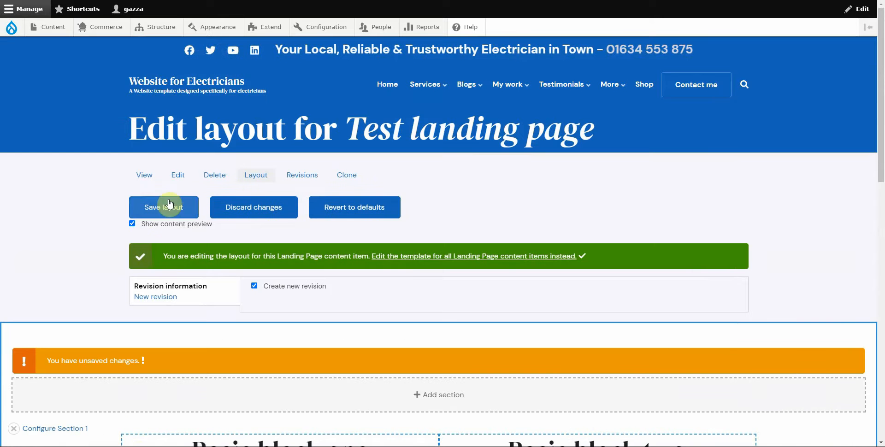
Step: Save the boxed layout, return to Layout Builder, and open Section 1's Configure section tray
{"action": "left_click", "coordinate": [167, 207]}
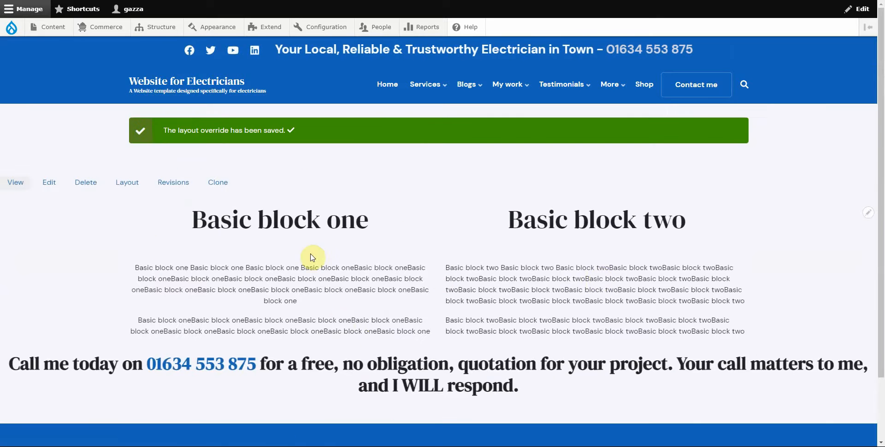
{"action": "left_click", "coordinate": [124, 188]}
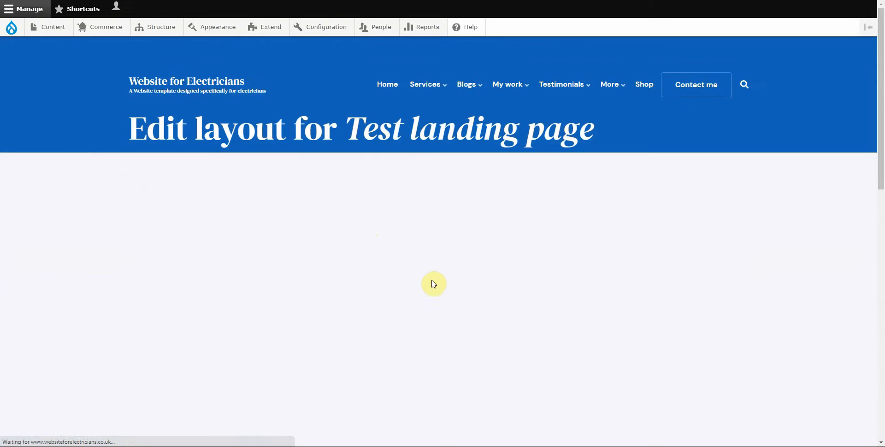
{"action": "scroll", "coordinate": [256, 289], "scroll_direction": "down", "scroll_amount": 4}
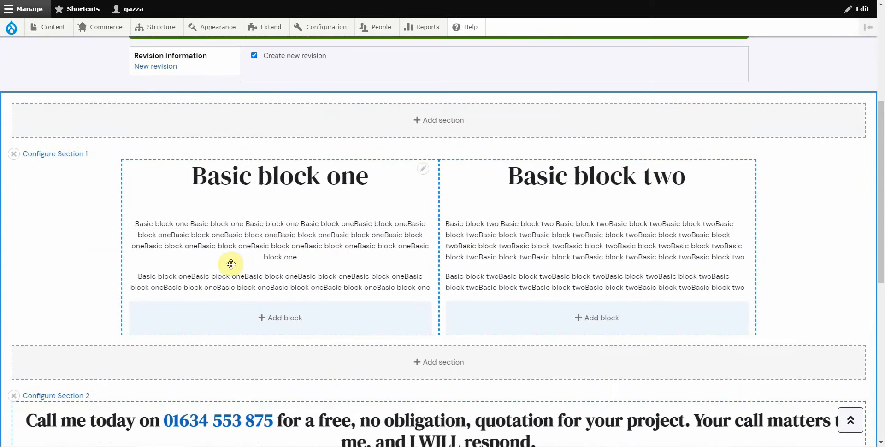
{"action": "left_click", "coordinate": [65, 155]}
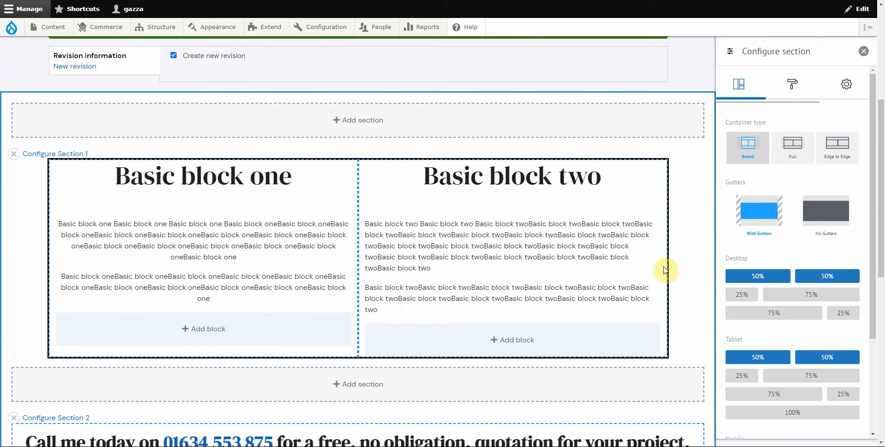
Step: Close the section tray and browse Basic block one's background and animation style options without changing them
{"action": "left_click", "coordinate": [865, 52]}
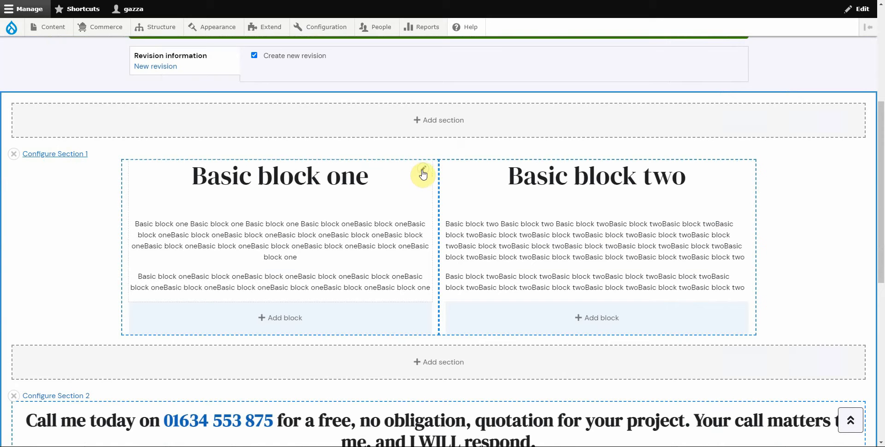
{"action": "left_click", "coordinate": [423, 170]}
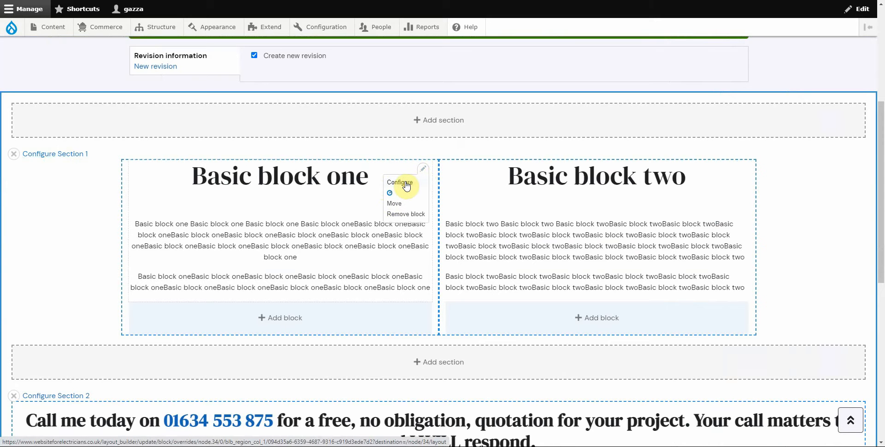
{"action": "left_click", "coordinate": [406, 186]}
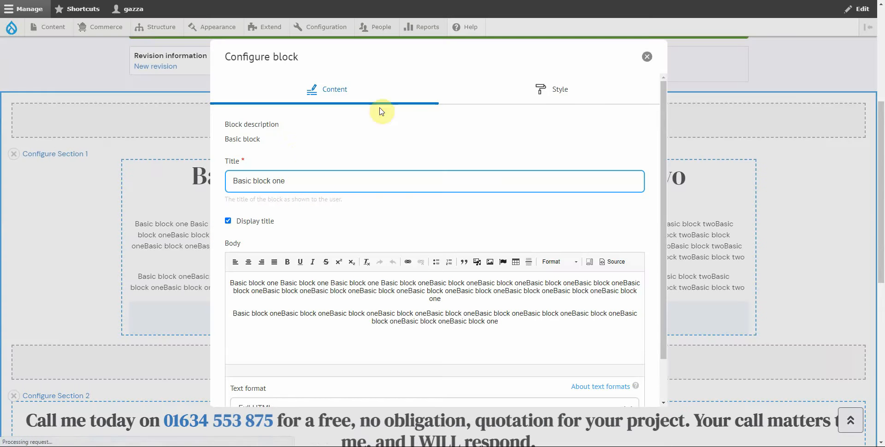
{"action": "left_click", "coordinate": [546, 93]}
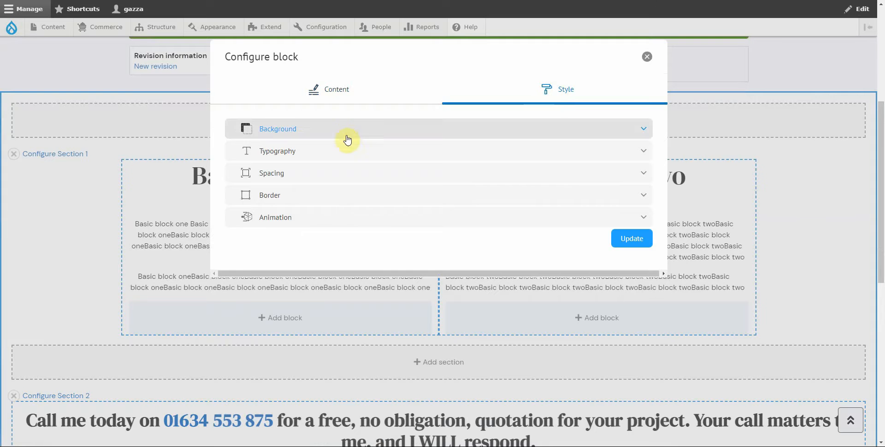
{"action": "left_click", "coordinate": [345, 131]}
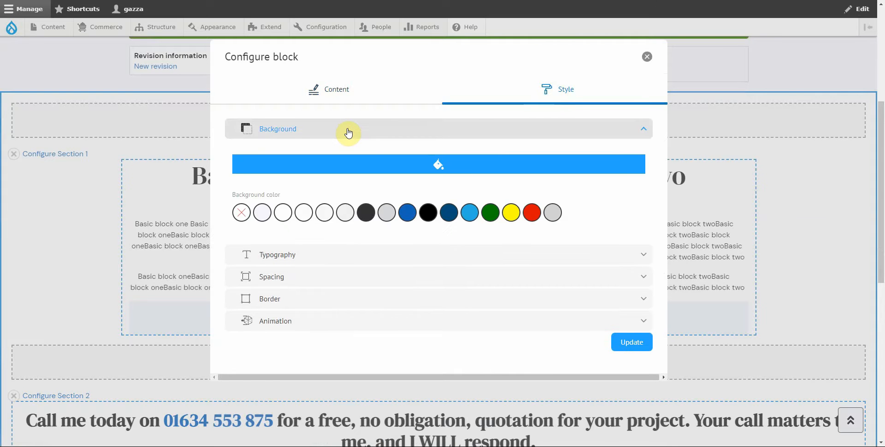
{"action": "left_click", "coordinate": [348, 133]}
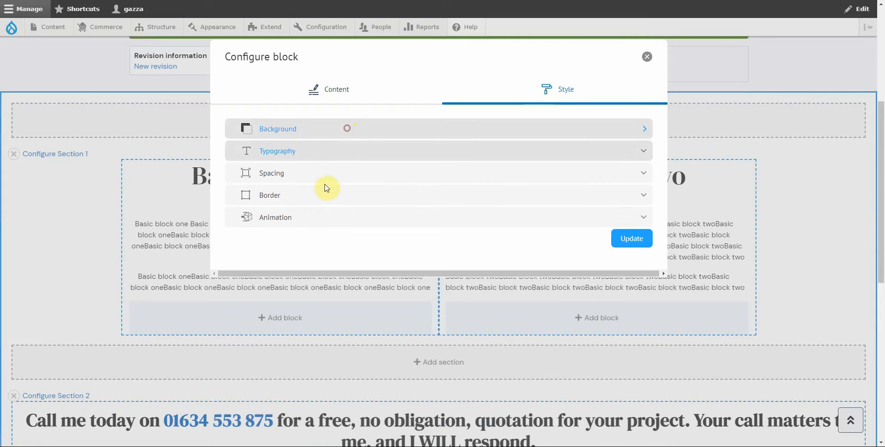
{"action": "left_click", "coordinate": [307, 223]}
{"action": "left_click", "coordinate": [307, 223]}
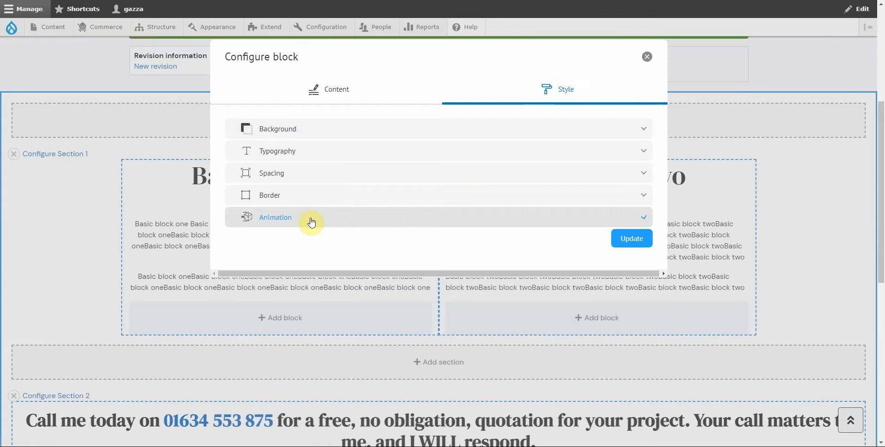
{"action": "left_click", "coordinate": [646, 56]}
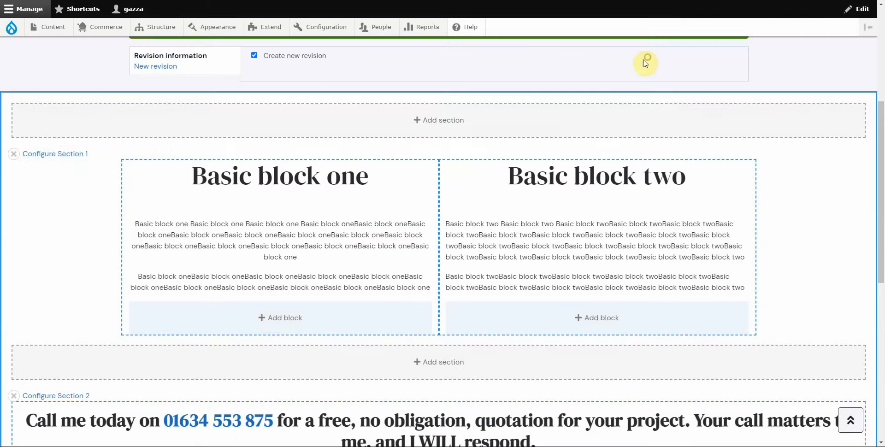
Step: Style Section 1 with a dark blue background and centred white text, then update it
{"action": "left_click", "coordinate": [59, 156]}
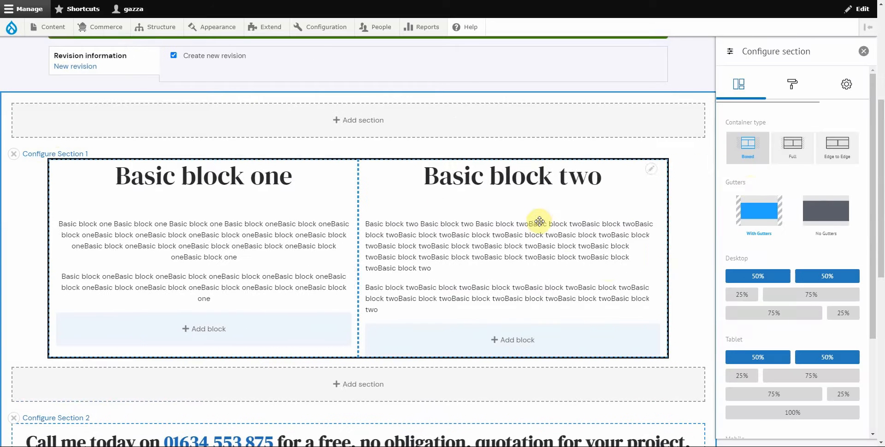
{"action": "left_click", "coordinate": [792, 87]}
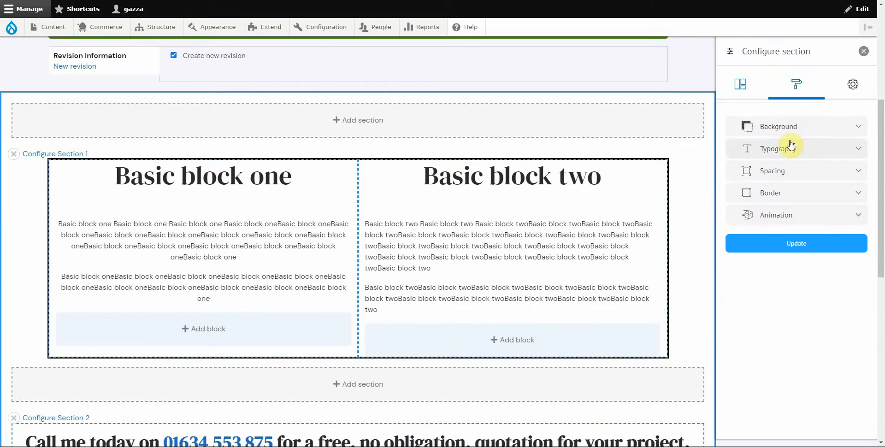
{"action": "left_click", "coordinate": [777, 126]}
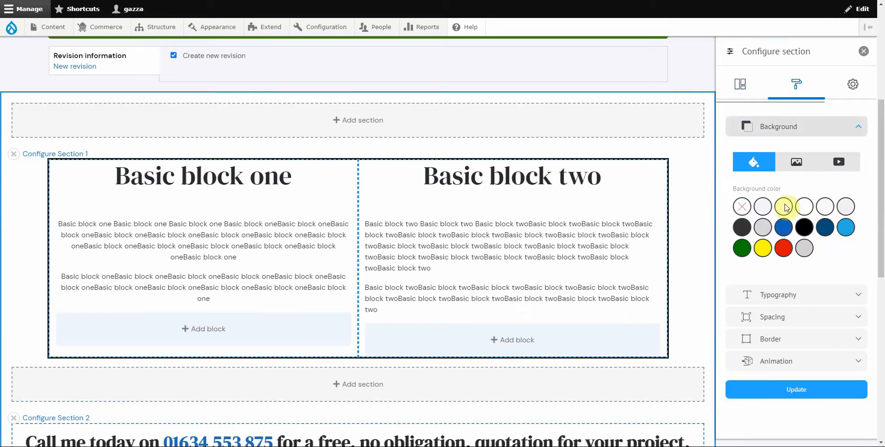
{"action": "left_click", "coordinate": [783, 228]}
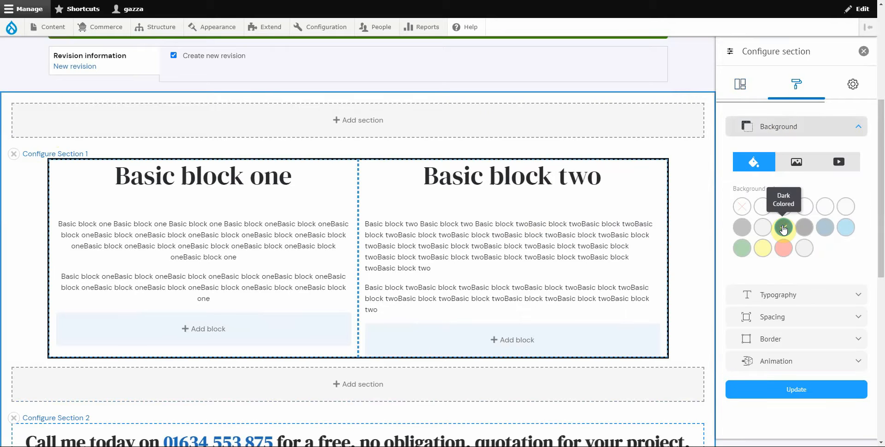
{"action": "left_click", "coordinate": [778, 294]}
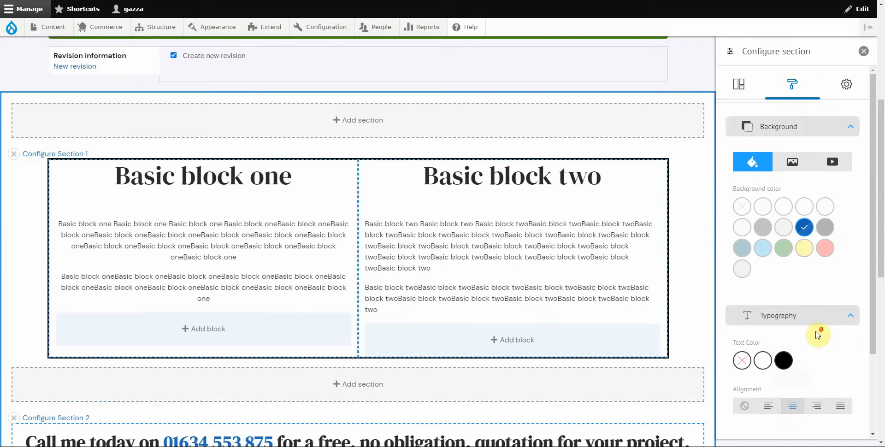
{"action": "scroll", "coordinate": [816, 330], "scroll_direction": "down", "scroll_amount": 2}
{"action": "left_click", "coordinate": [790, 304]}
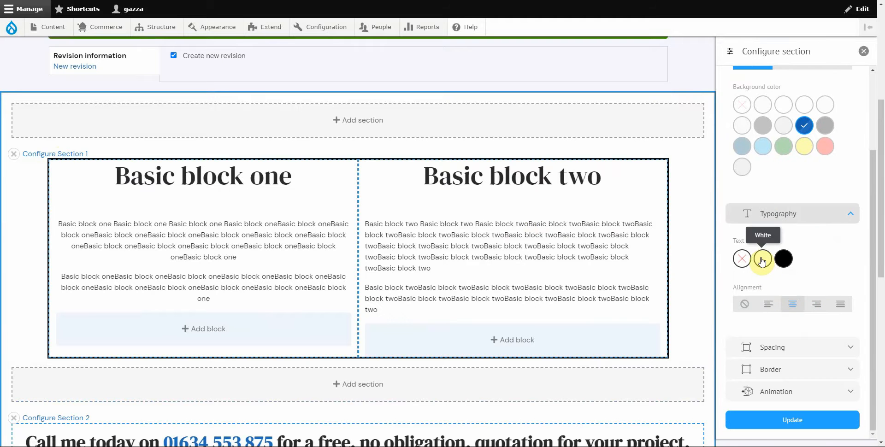
{"action": "left_click", "coordinate": [762, 259]}
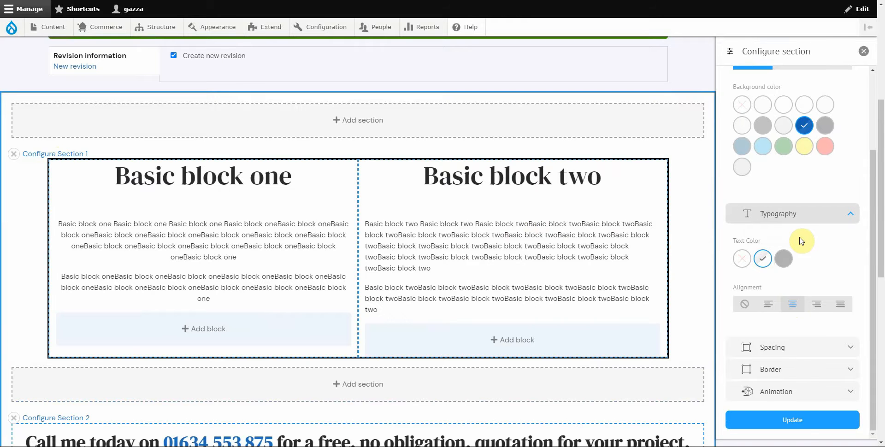
{"action": "left_click", "coordinate": [792, 419]}
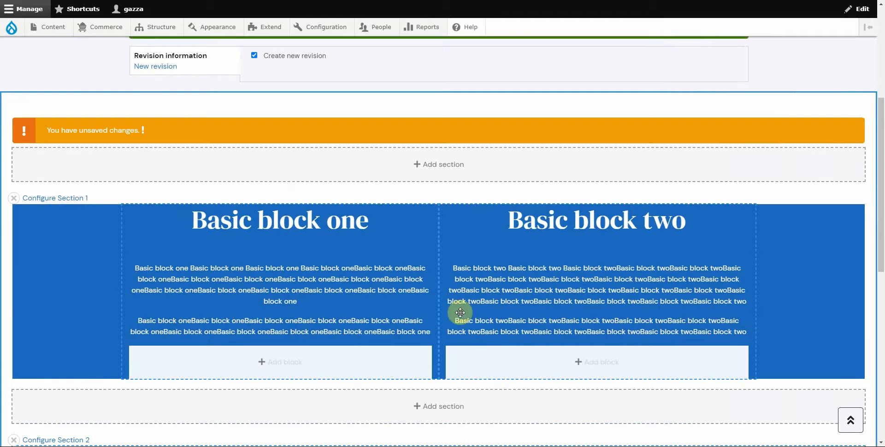
{"action": "scroll", "coordinate": [292, 269], "scroll_direction": "up", "scroll_amount": 5}
Step: Save the layout, check the blue two-column section on the page, and reopen the Layout editor
{"action": "left_click", "coordinate": [155, 204]}
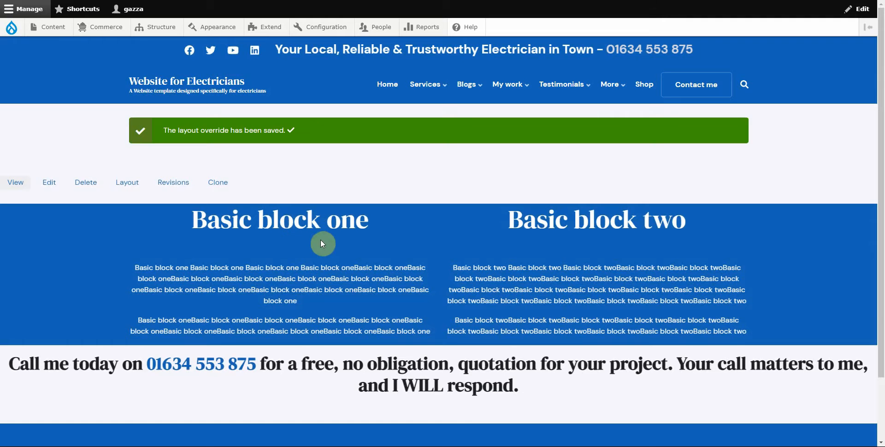
{"action": "scroll", "coordinate": [349, 341], "scroll_direction": "down", "scroll_amount": 2}
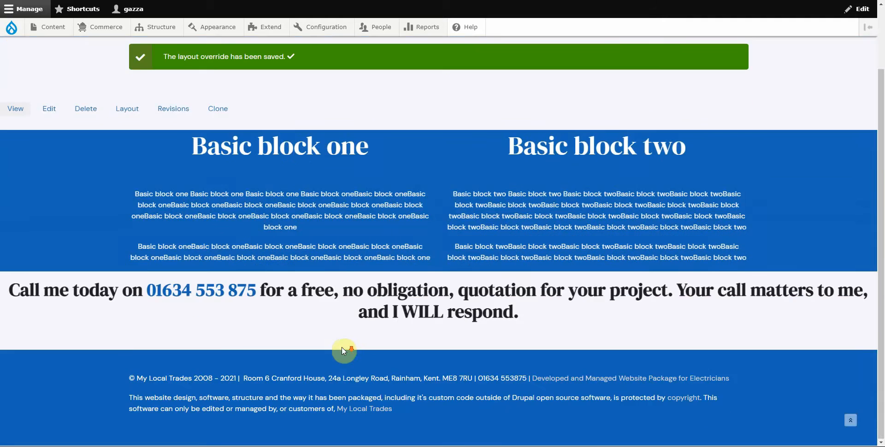
{"action": "scroll", "coordinate": [336, 344], "scroll_direction": "up", "scroll_amount": 2}
{"action": "scroll", "coordinate": [323, 331], "scroll_direction": "down", "scroll_amount": 1}
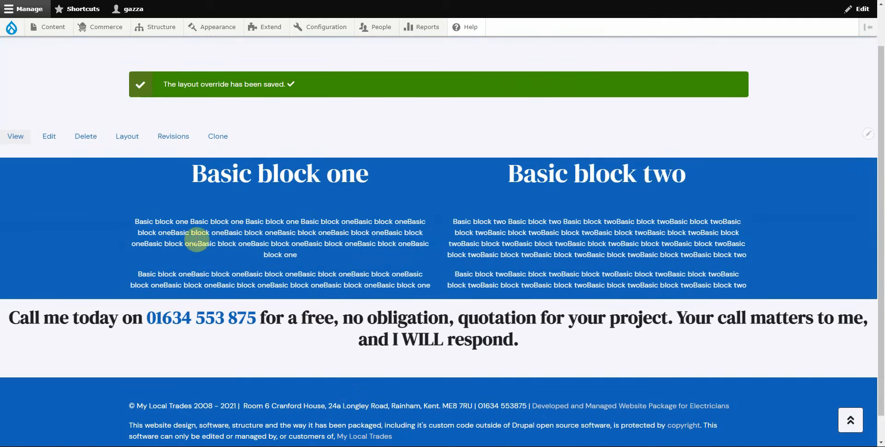
{"action": "left_click", "coordinate": [127, 145]}
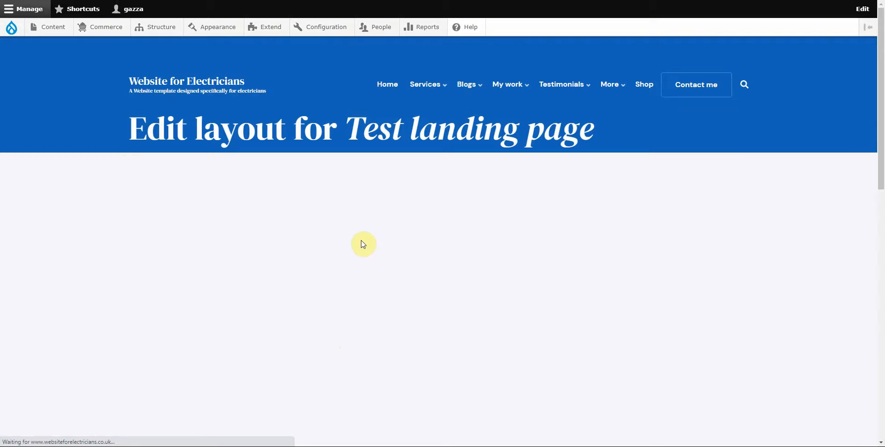
Step: Configure a Bootstrap 4 Cols section below the call-to-action: edge to edge, no gutters, 25%×4 desktop, 100% mobile
{"action": "scroll", "coordinate": [360, 244], "scroll_direction": "down", "scroll_amount": 13}
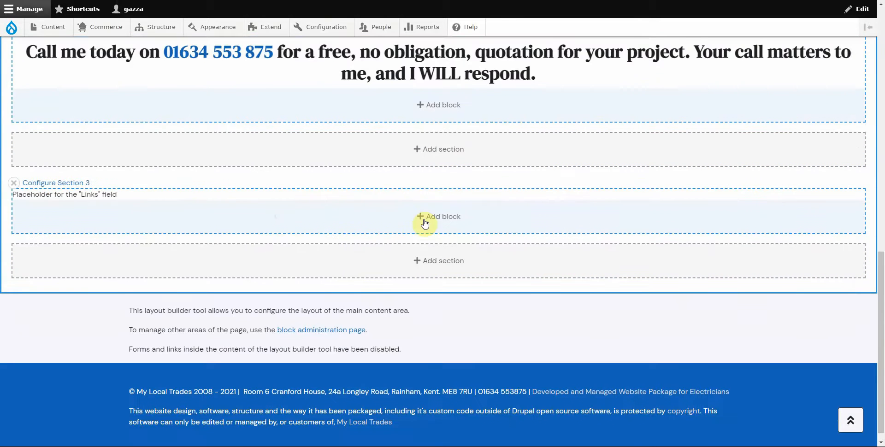
{"action": "left_click", "coordinate": [433, 149]}
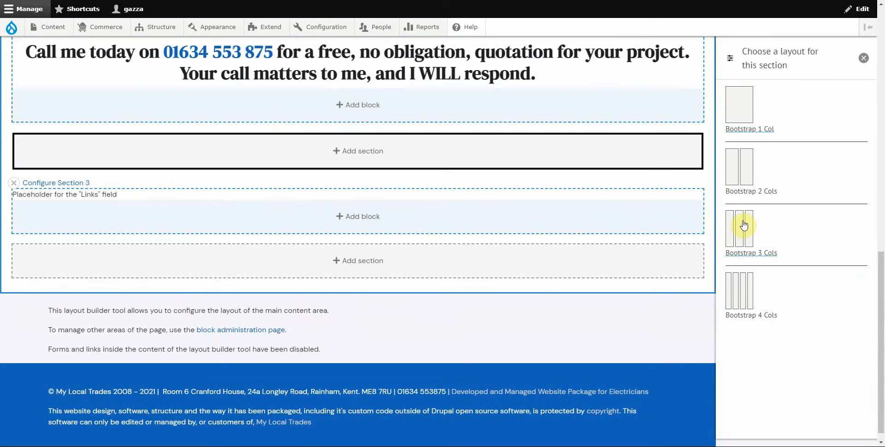
{"action": "left_click", "coordinate": [748, 300]}
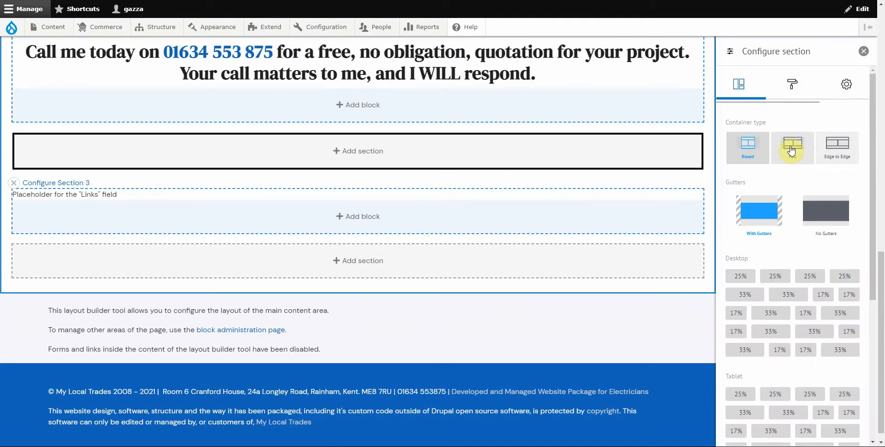
{"action": "left_click", "coordinate": [844, 146]}
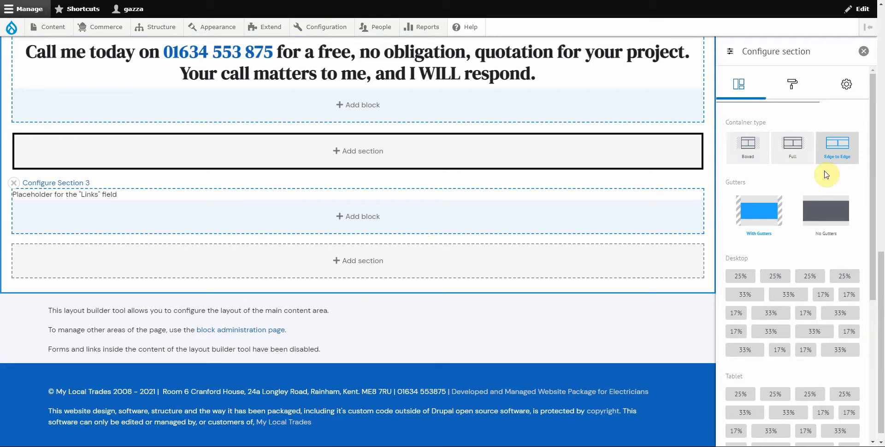
{"action": "left_click", "coordinate": [831, 210]}
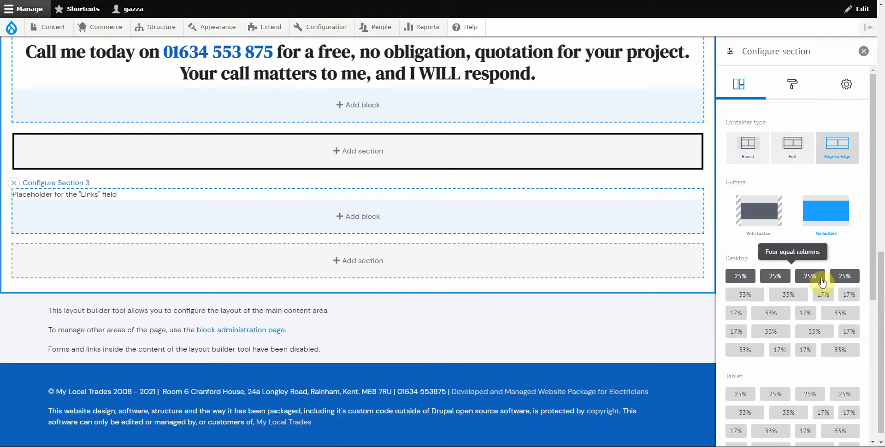
{"action": "left_click", "coordinate": [740, 279]}
{"action": "scroll", "coordinate": [740, 283], "scroll_direction": "down", "scroll_amount": 2}
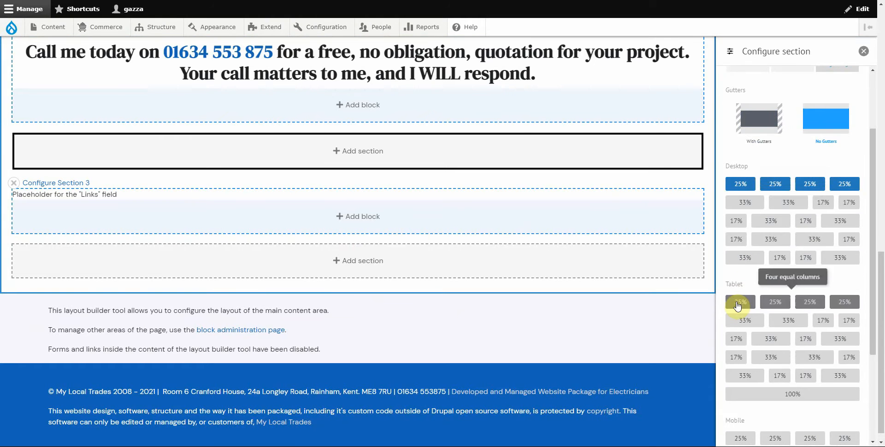
{"action": "scroll", "coordinate": [739, 304], "scroll_direction": "down", "scroll_amount": 3}
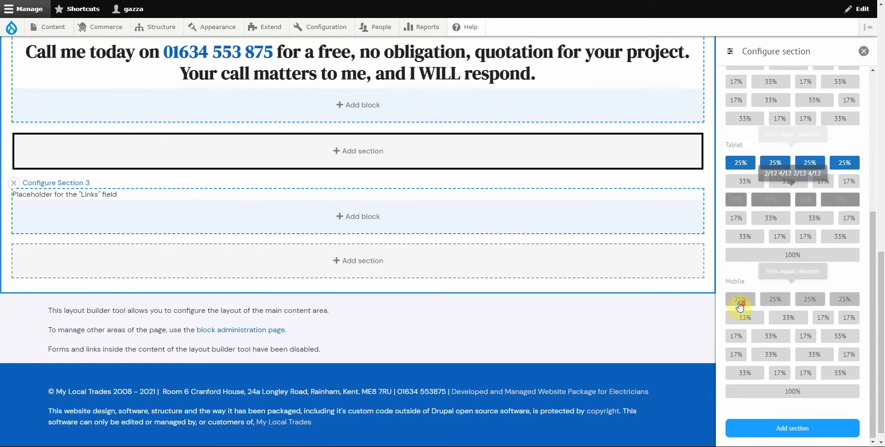
{"action": "left_click", "coordinate": [800, 394]}
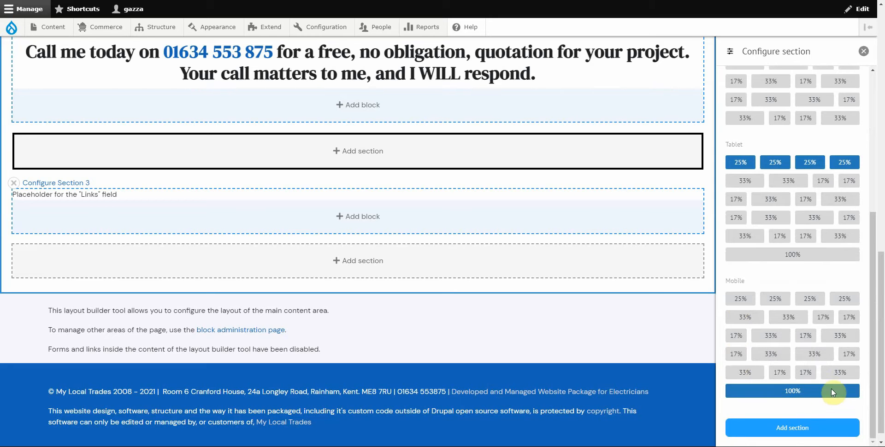
{"action": "left_click", "coordinate": [792, 428]}
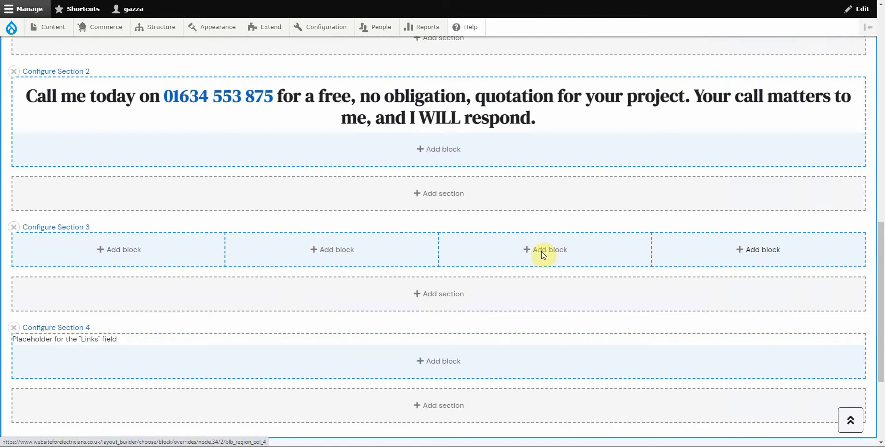
{"action": "left_click", "coordinate": [120, 251]}
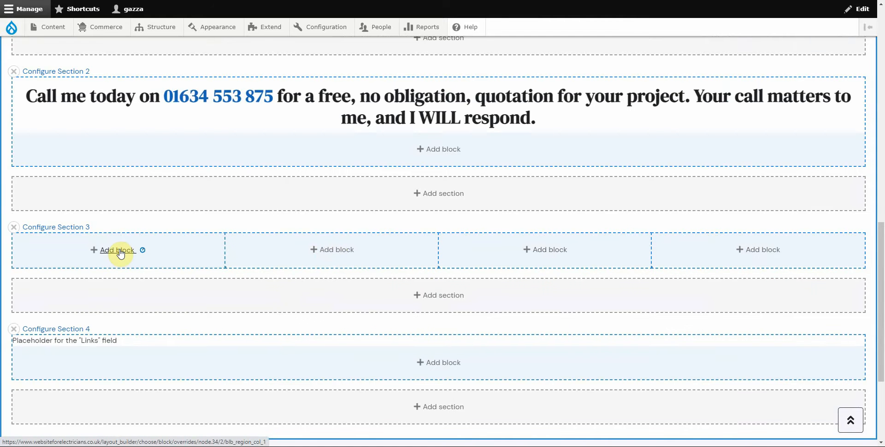
{"action": "scroll", "coordinate": [780, 247], "scroll_direction": "down", "scroll_amount": 6}
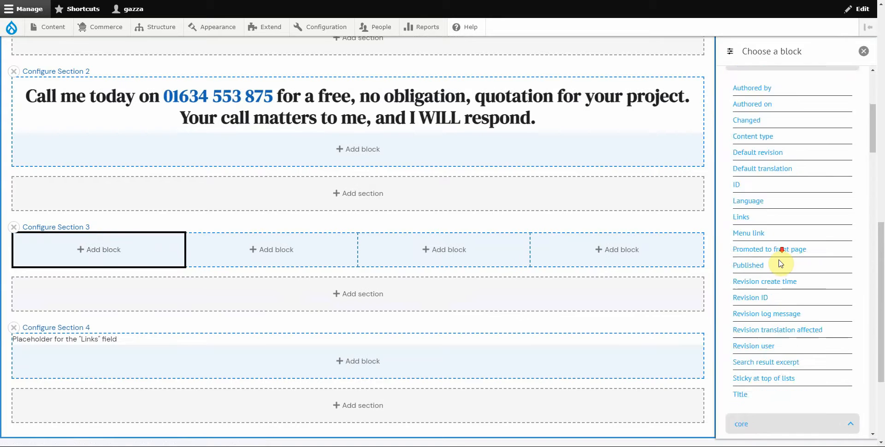
{"action": "scroll", "coordinate": [778, 273], "scroll_direction": "down", "scroll_amount": 3}
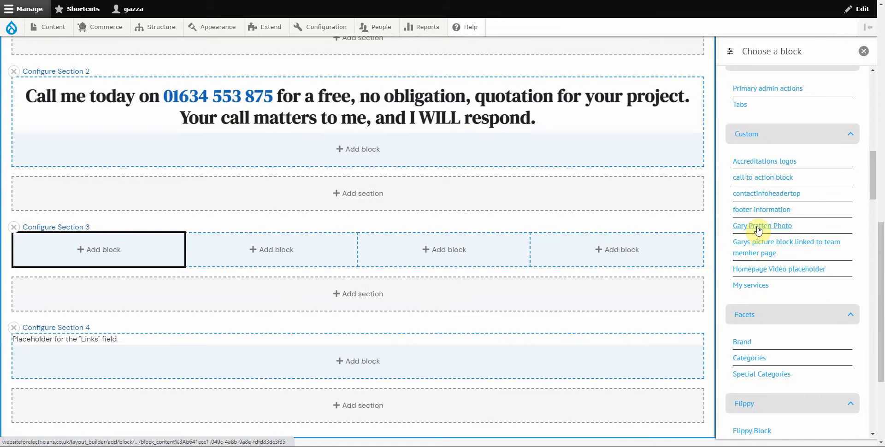
{"action": "left_click", "coordinate": [758, 225]}
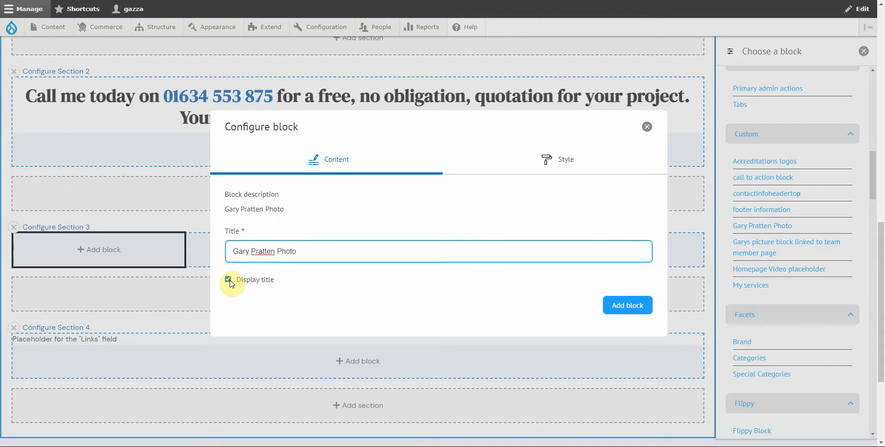
{"action": "left_click", "coordinate": [228, 279]}
{"action": "left_click", "coordinate": [620, 304]}
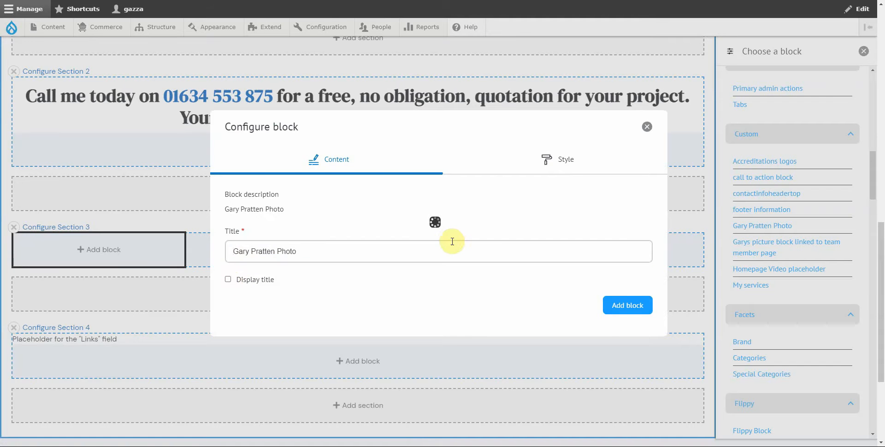
{"action": "scroll", "coordinate": [106, 277], "scroll_direction": "down", "scroll_amount": 2}
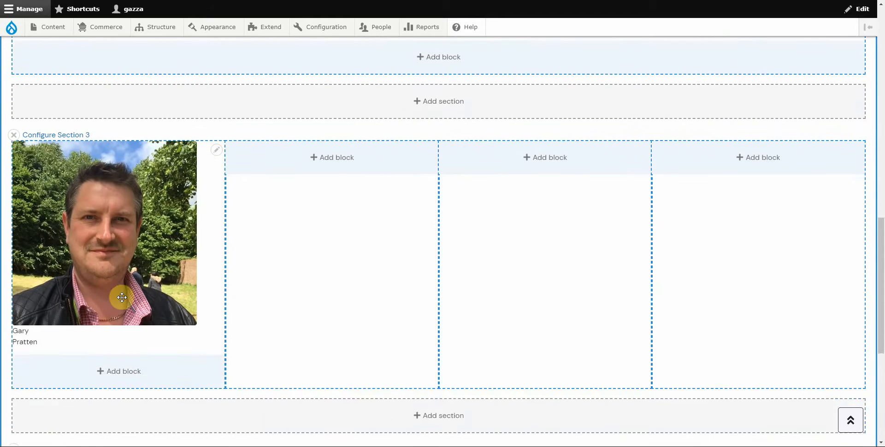
{"action": "scroll", "coordinate": [292, 237], "scroll_direction": "up", "scroll_amount": 1}
{"action": "left_click", "coordinate": [331, 204]}
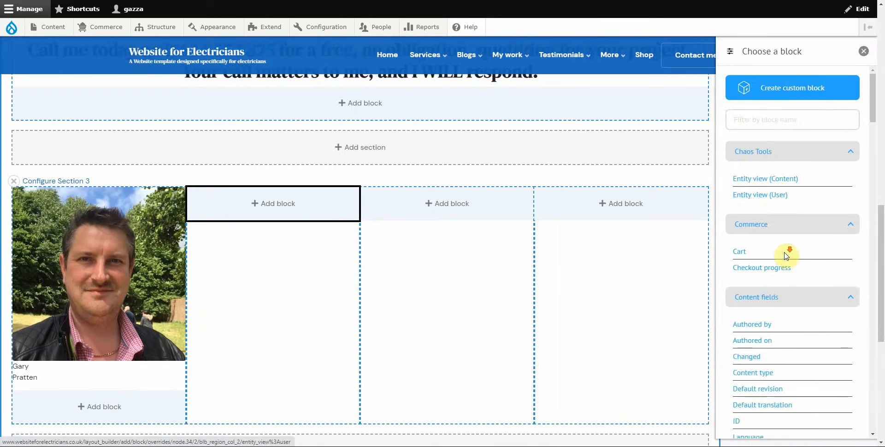
{"action": "scroll", "coordinate": [786, 251], "scroll_direction": "down", "scroll_amount": 7}
{"action": "scroll", "coordinate": [777, 257], "scroll_direction": "down", "scroll_amount": 5}
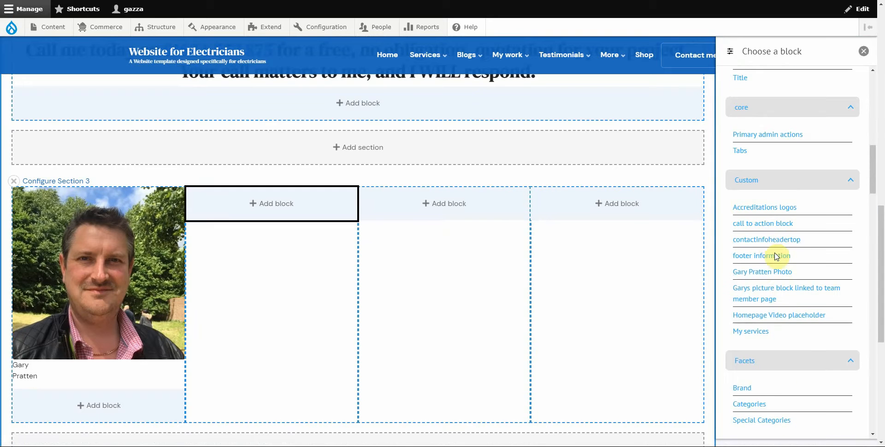
{"action": "left_click", "coordinate": [759, 272]}
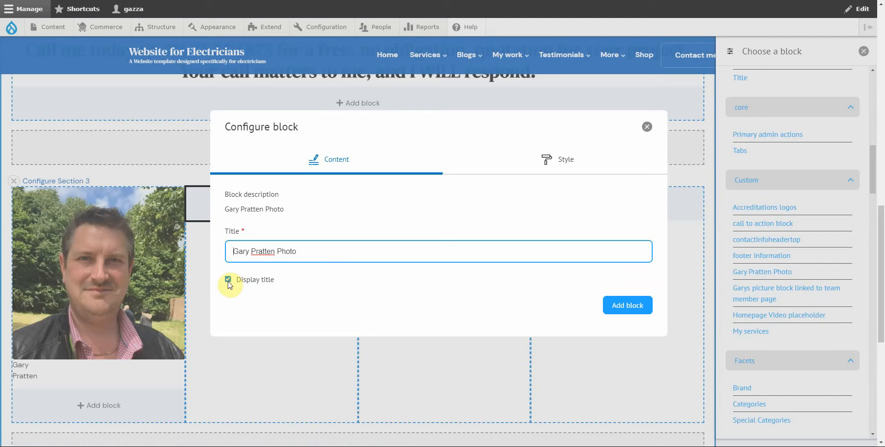
{"action": "left_click", "coordinate": [228, 280]}
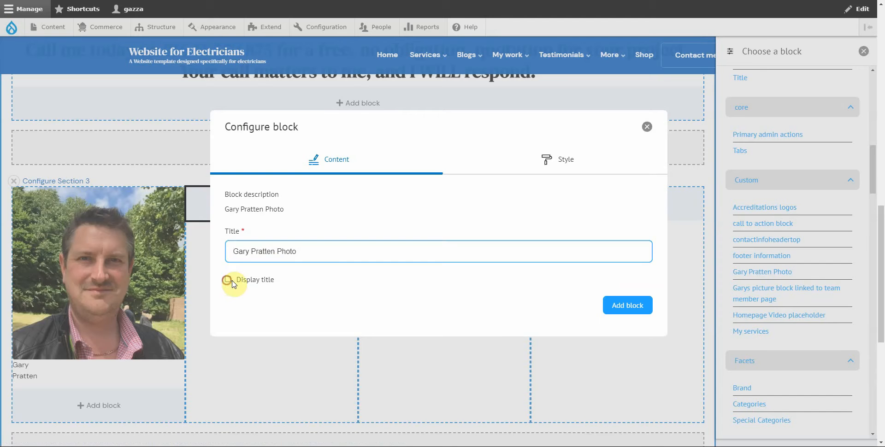
{"action": "left_click", "coordinate": [626, 306]}
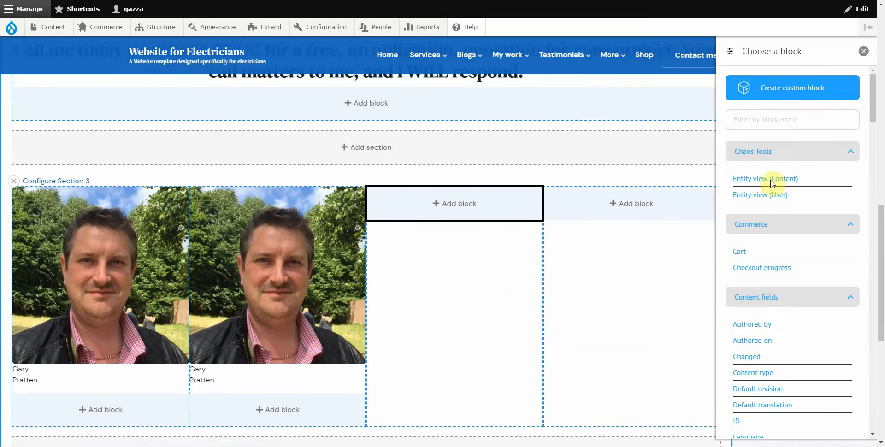
{"action": "scroll", "coordinate": [783, 304], "scroll_direction": "down", "scroll_amount": 10}
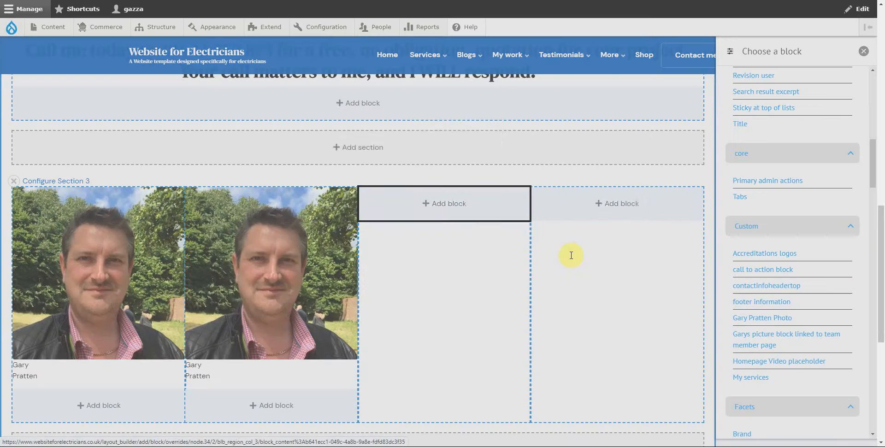
{"action": "left_click", "coordinate": [244, 282]}
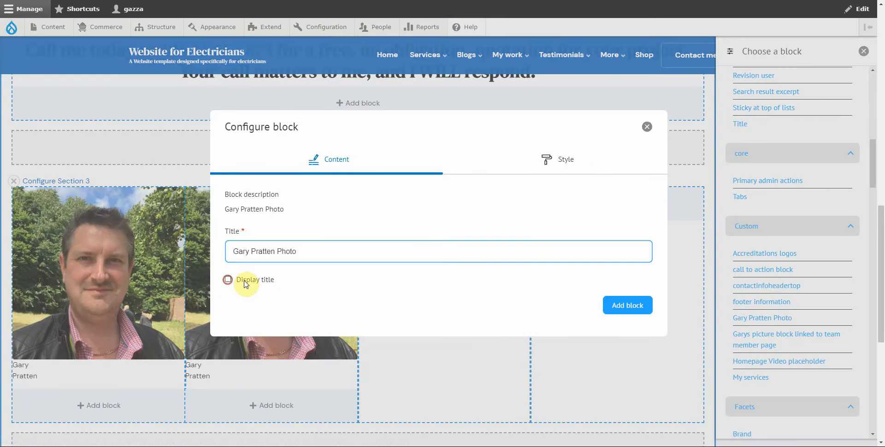
{"action": "left_click", "coordinate": [637, 307]}
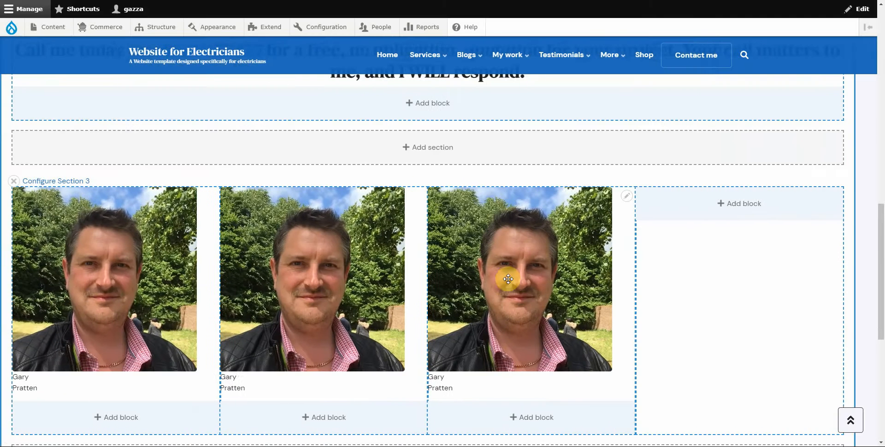
{"action": "left_click", "coordinate": [753, 207]}
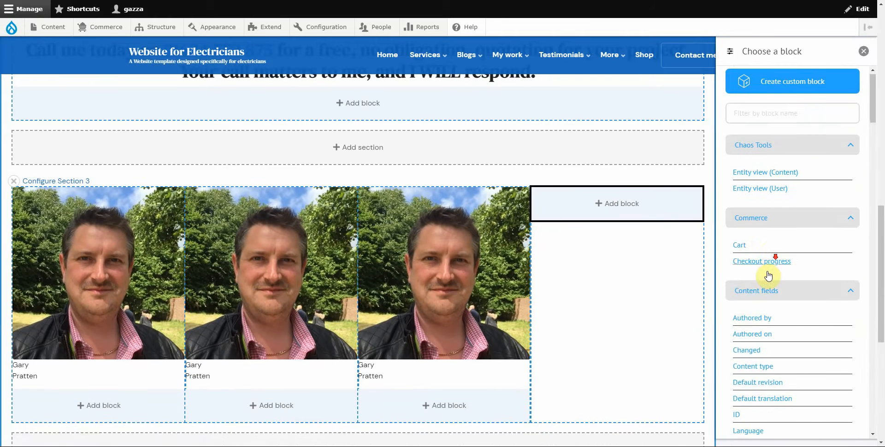
{"action": "scroll", "coordinate": [769, 273], "scroll_direction": "down", "scroll_amount": 10}
{"action": "scroll", "coordinate": [766, 275], "scroll_direction": "down", "scroll_amount": 3}
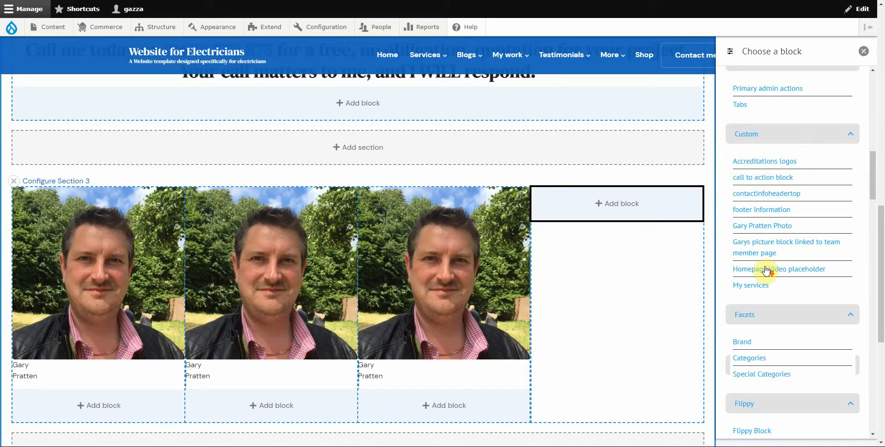
{"action": "left_click", "coordinate": [754, 230]}
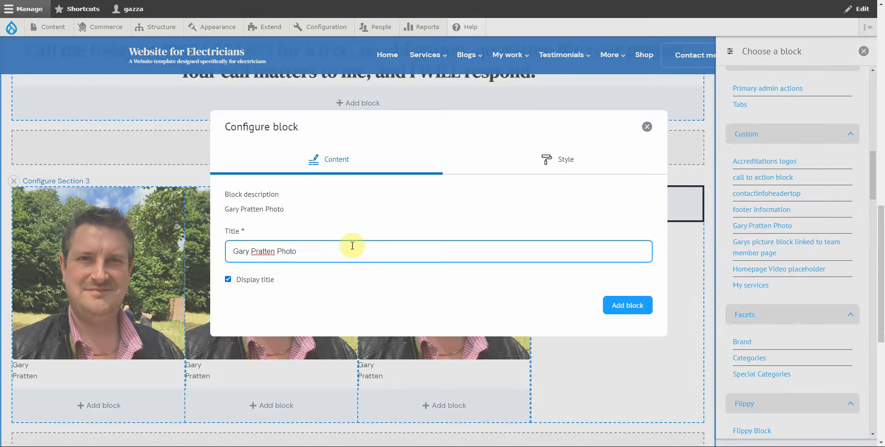
{"action": "left_click", "coordinate": [226, 279]}
{"action": "left_click", "coordinate": [618, 305]}
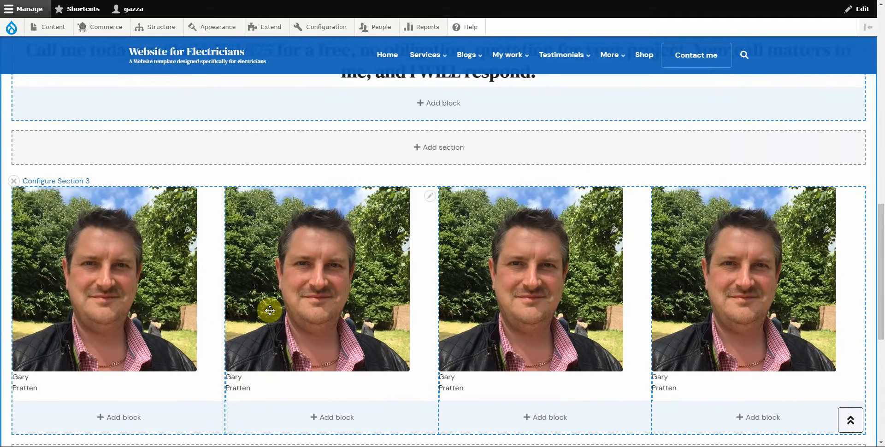
{"action": "scroll", "coordinate": [167, 237], "scroll_direction": "up", "scroll_amount": 15}
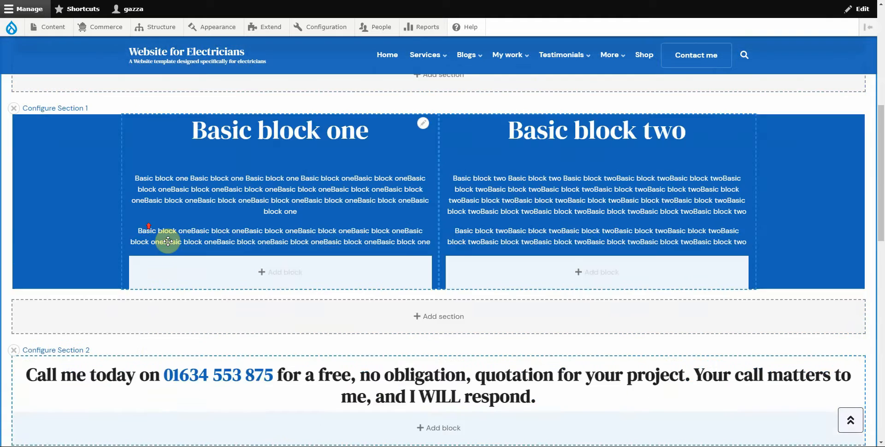
Step: Save the Test landing page layout and review the blue blocks, call-to-action and four-photo row
{"action": "left_click", "coordinate": [152, 206]}
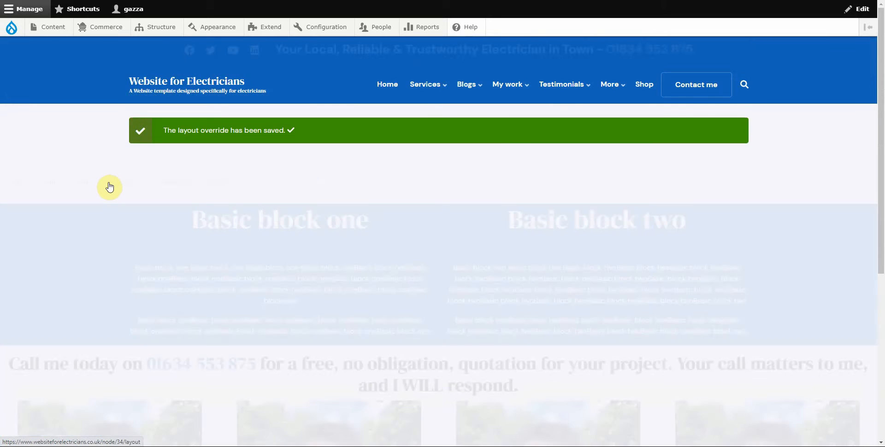
{"action": "scroll", "coordinate": [113, 186], "scroll_direction": "down", "scroll_amount": 1}
{"action": "scroll", "coordinate": [659, 208], "scroll_direction": "down", "scroll_amount": 2}
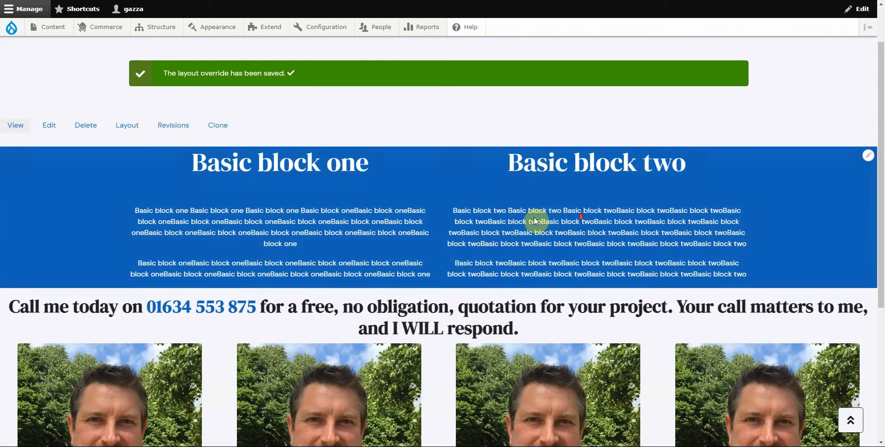
{"action": "scroll", "coordinate": [415, 234], "scroll_direction": "down", "scroll_amount": 2}
{"action": "scroll", "coordinate": [397, 233], "scroll_direction": "down", "scroll_amount": 1}
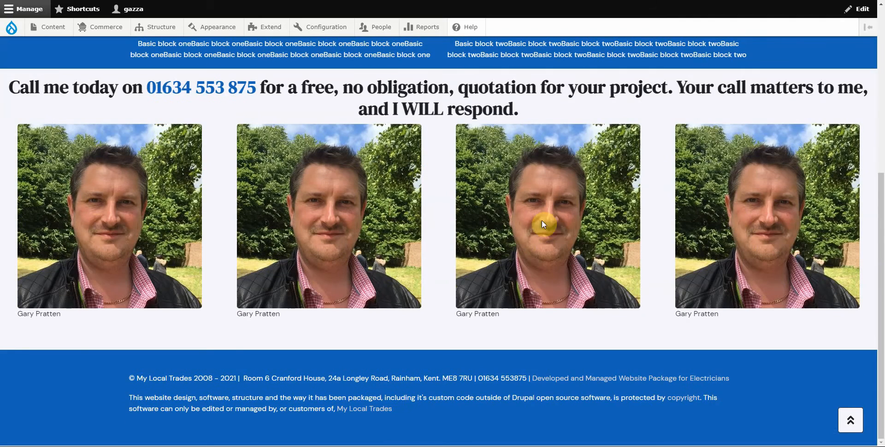
{"action": "scroll", "coordinate": [457, 275], "scroll_direction": "up", "scroll_amount": 5}
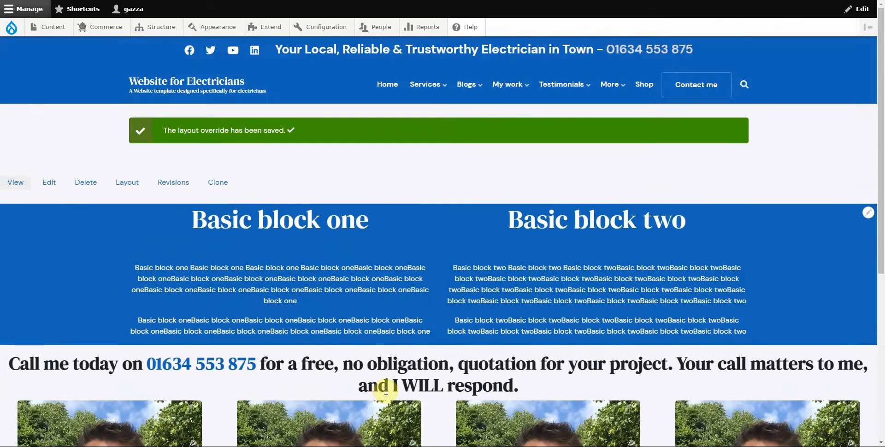
{"action": "scroll", "coordinate": [400, 311], "scroll_direction": "down", "scroll_amount": 3}
{"action": "scroll", "coordinate": [400, 310], "scroll_direction": "up", "scroll_amount": 3}
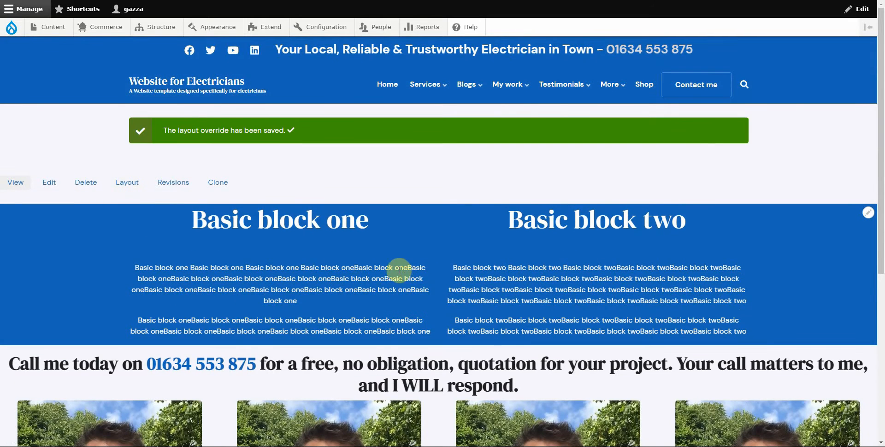
{"action": "scroll", "coordinate": [406, 268], "scroll_direction": "down", "scroll_amount": 5}
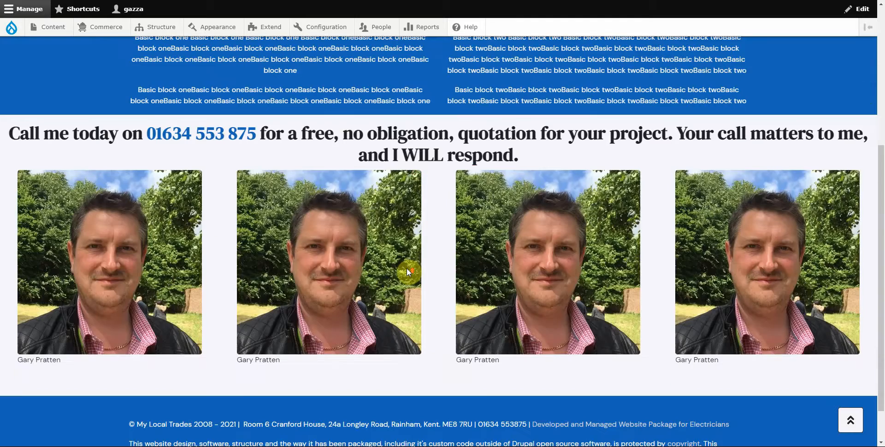
{"action": "scroll", "coordinate": [407, 268], "scroll_direction": "up", "scroll_amount": 5}
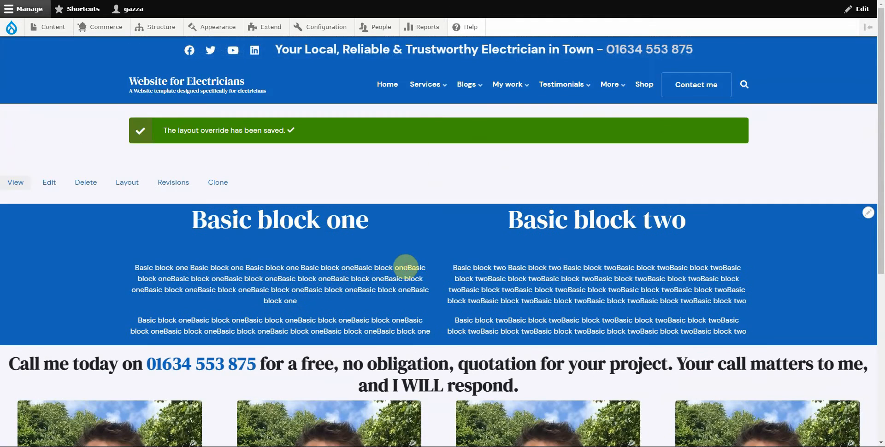
{"action": "scroll", "coordinate": [405, 267], "scroll_direction": "down", "scroll_amount": 4}
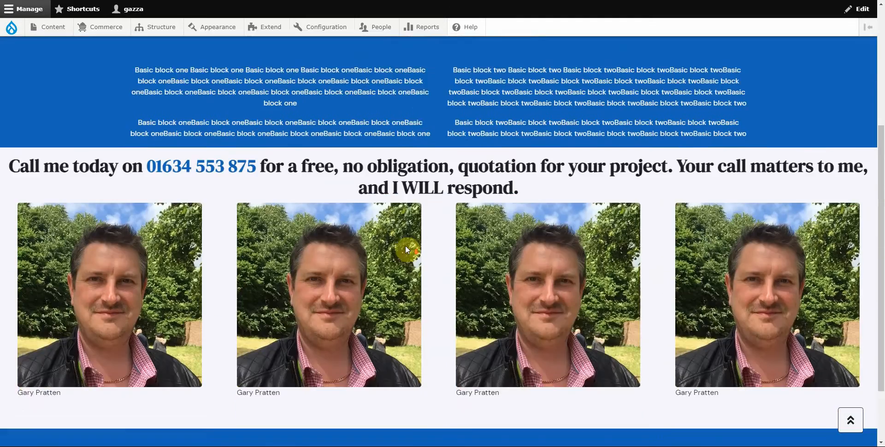
{"action": "scroll", "coordinate": [388, 275], "scroll_direction": "down", "scroll_amount": 2}
{"action": "scroll", "coordinate": [388, 275], "scroll_direction": "up", "scroll_amount": 5}
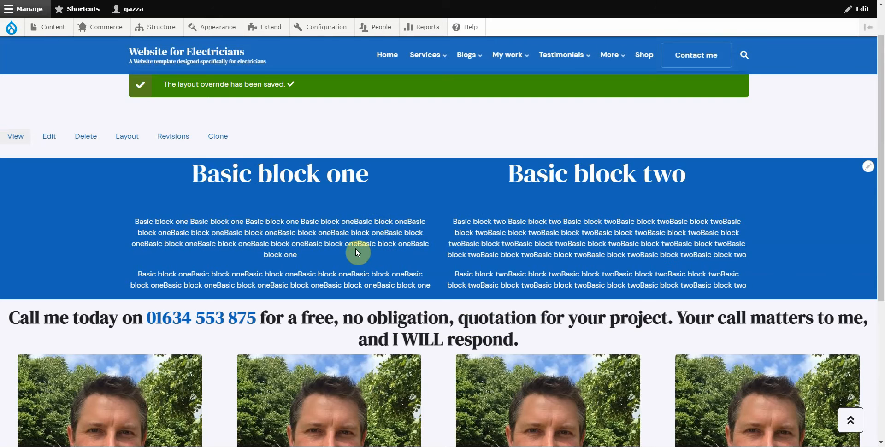
{"action": "scroll", "coordinate": [338, 223], "scroll_direction": "down", "scroll_amount": 2}
{"action": "scroll", "coordinate": [338, 223], "scroll_direction": "up", "scroll_amount": 3}
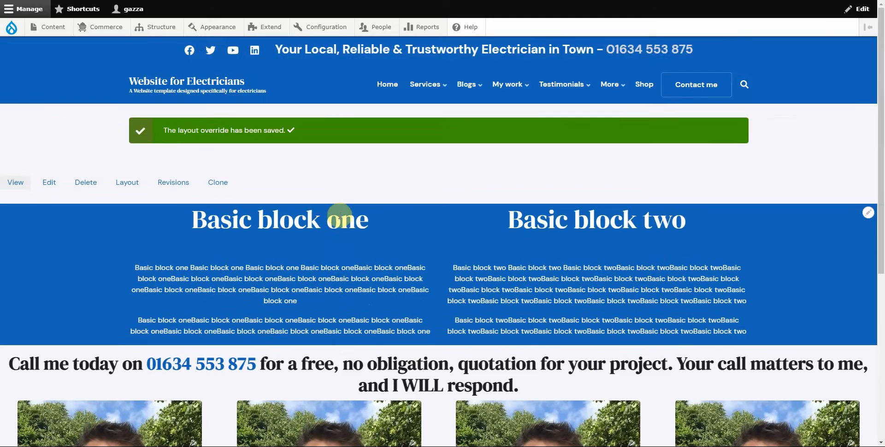